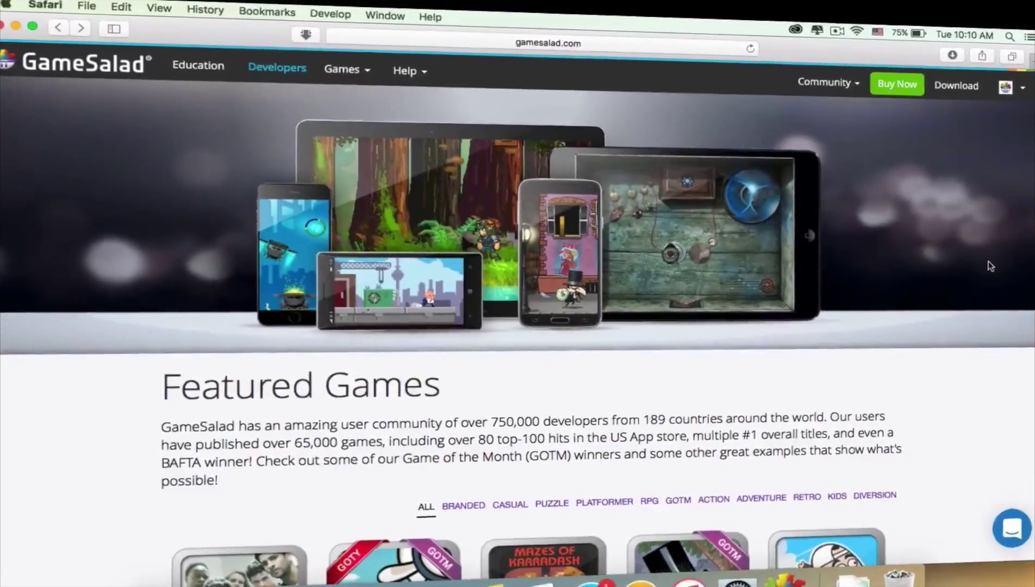
# Scroll the gamesalad.com Featured Games grid down until View More Games appears
pyautogui.scroll(-3, 992, 288)
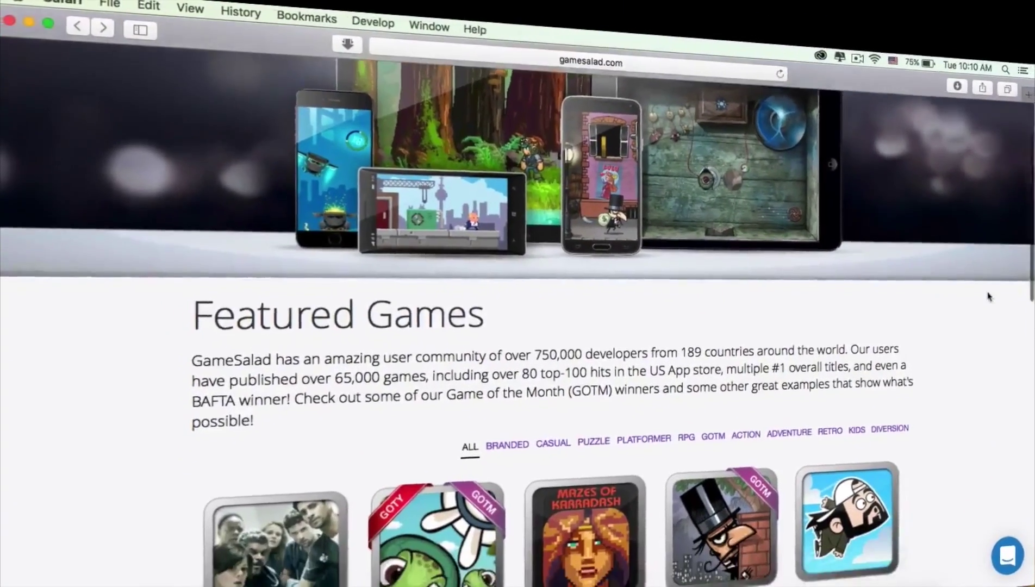
pyautogui.scroll(-2, 988, 298)
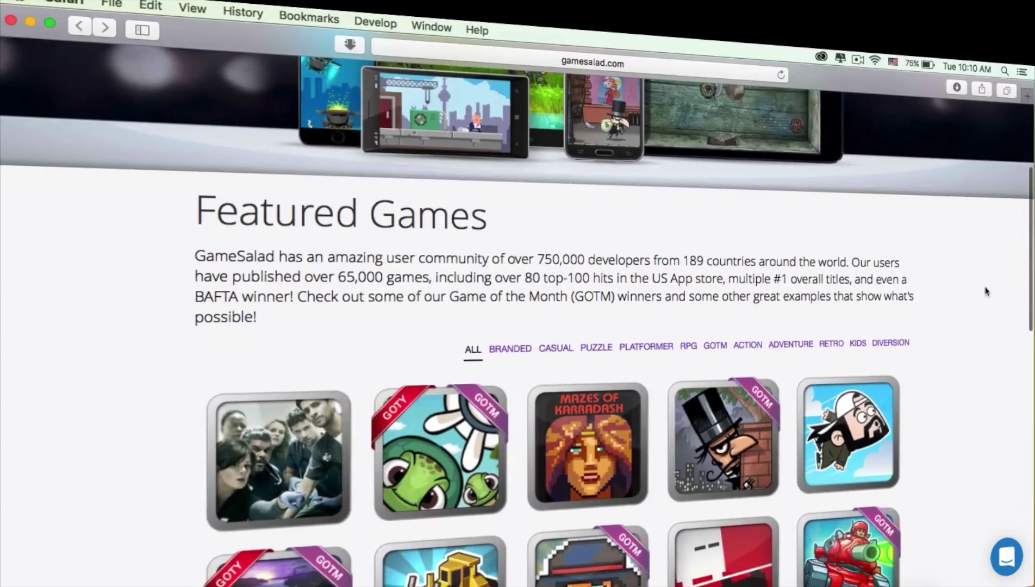
pyautogui.scroll(-7, 972, 348)
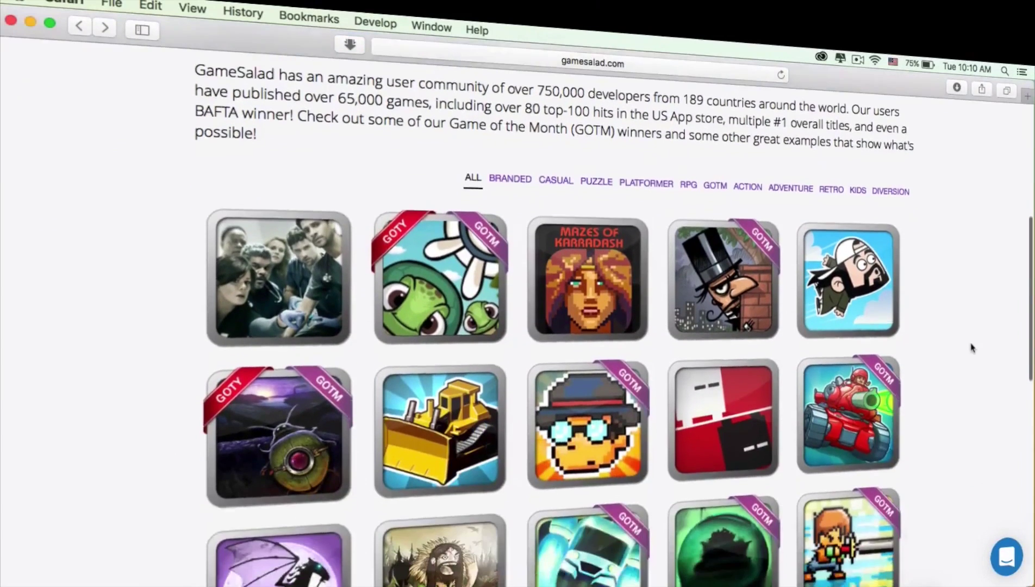
pyautogui.scroll(-6, 972, 348)
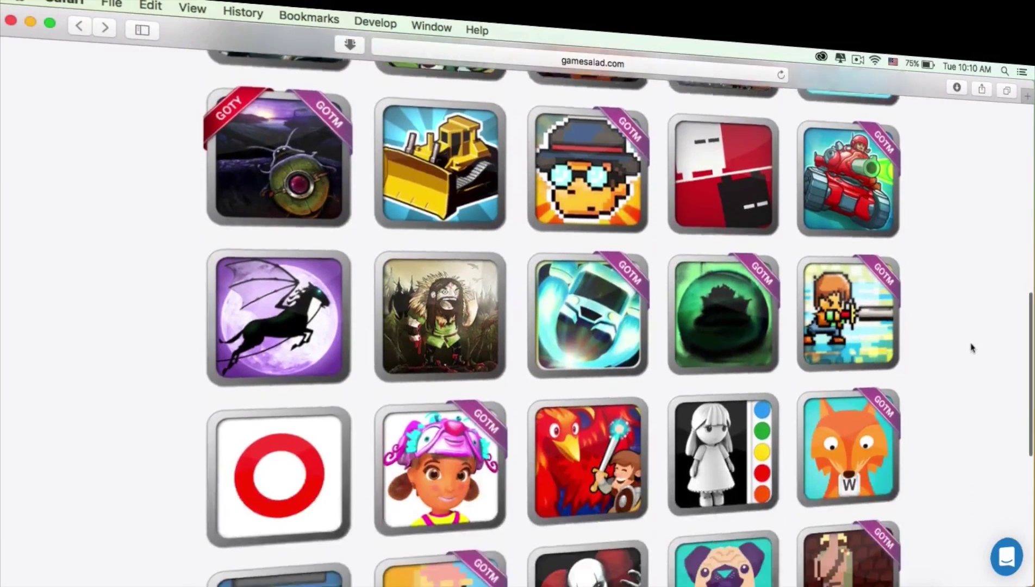
pyautogui.scroll(-6, 972, 348)
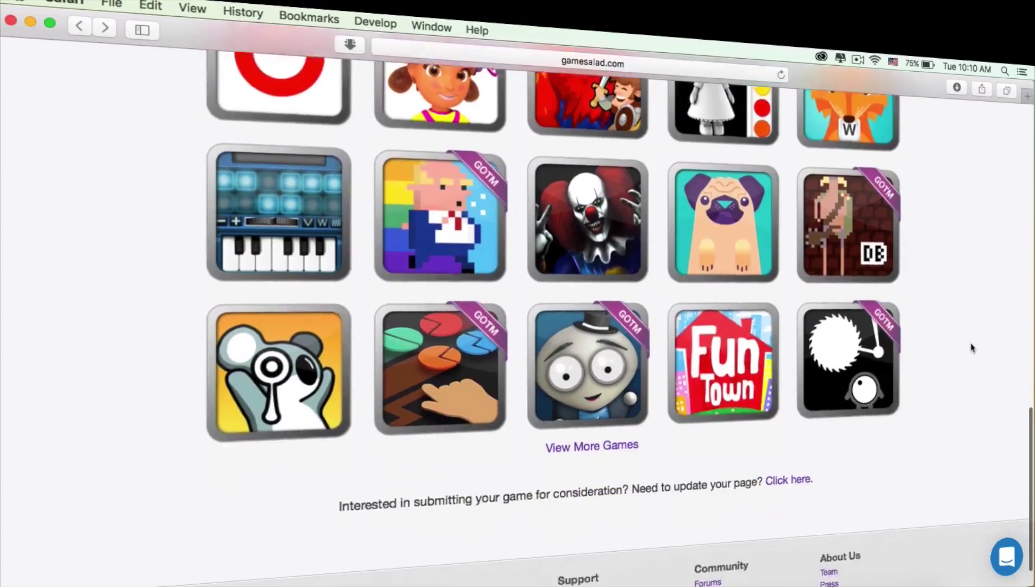
pyautogui.scroll(2, 972, 348)
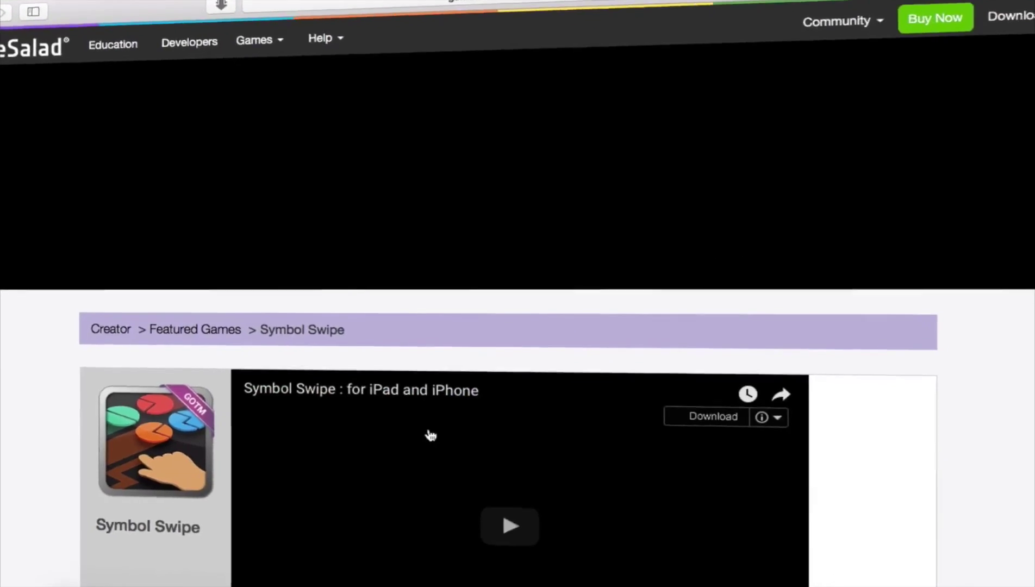
pyautogui.scroll(-6, 69, 495)
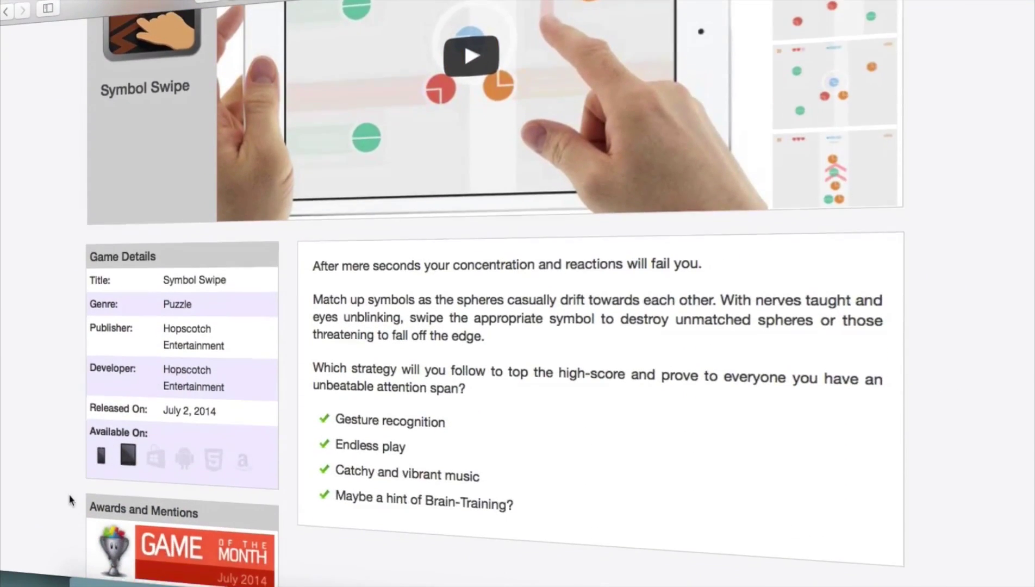
pyautogui.scroll(-2, 70, 499)
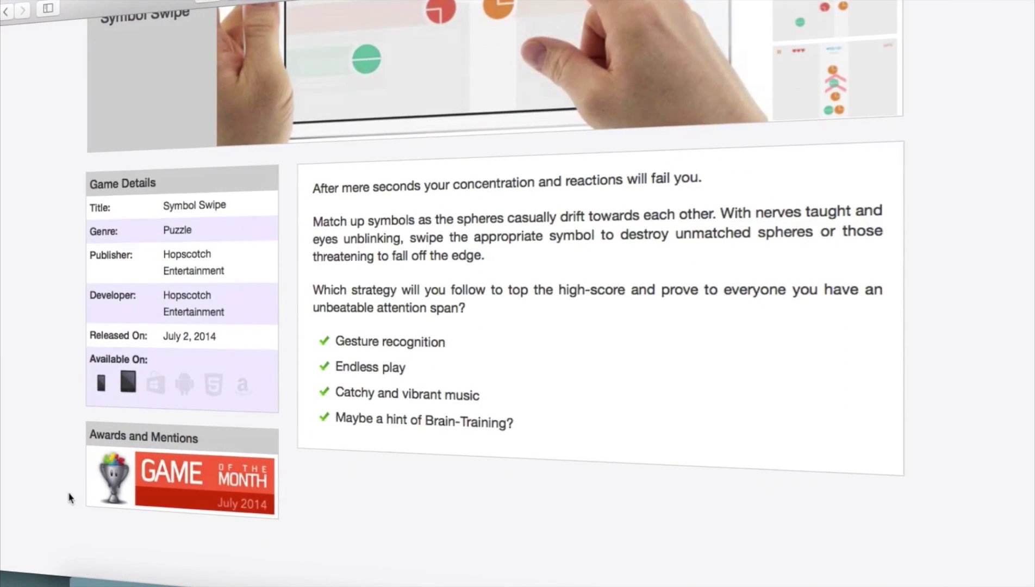
pyautogui.click(100, 390)
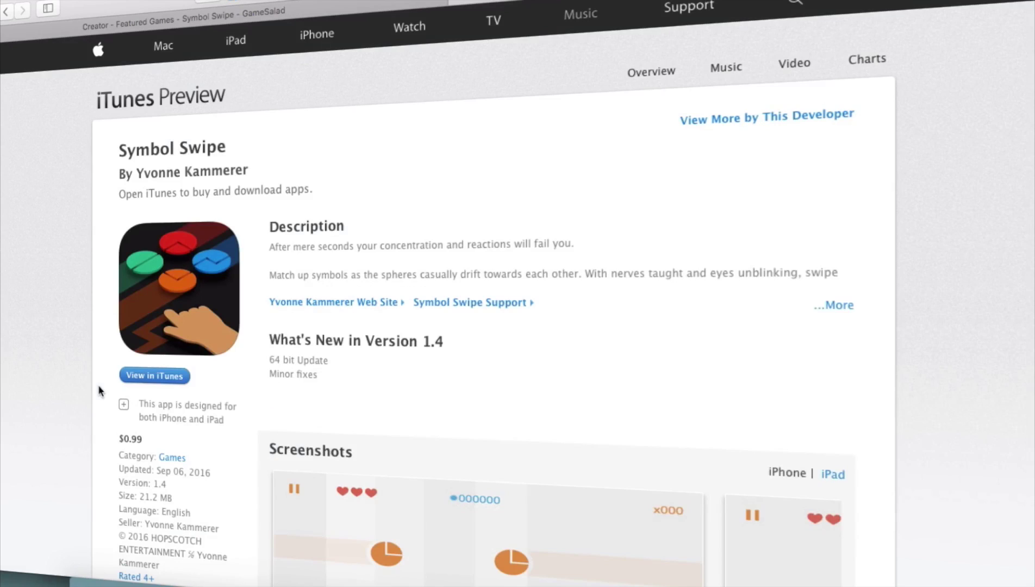
pyautogui.scroll(-3, 99, 390)
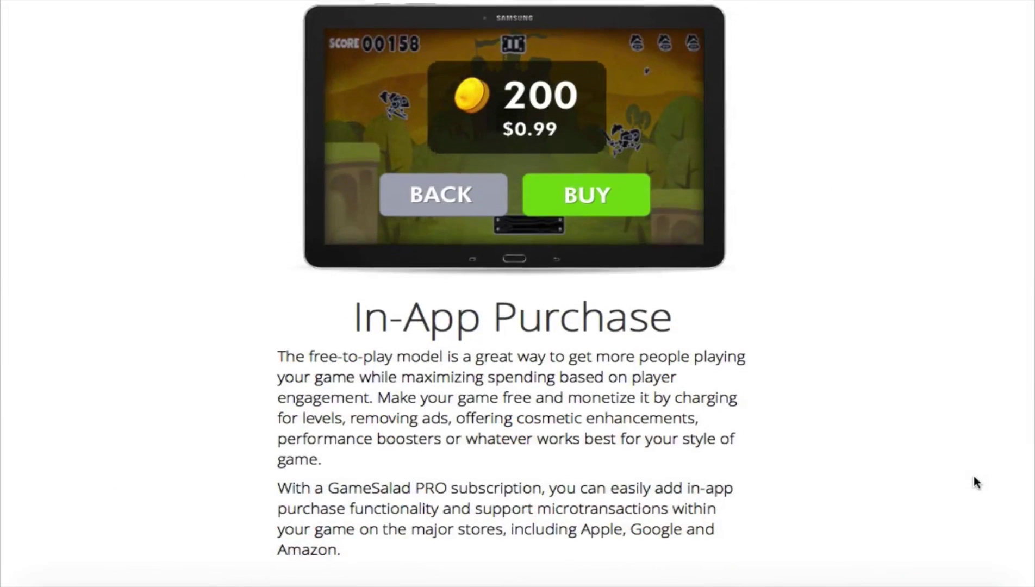
# Scroll the PRO features page past Advertising Networks and Publishing Platforms to Social Features
pyautogui.scroll(-2, 975, 483)
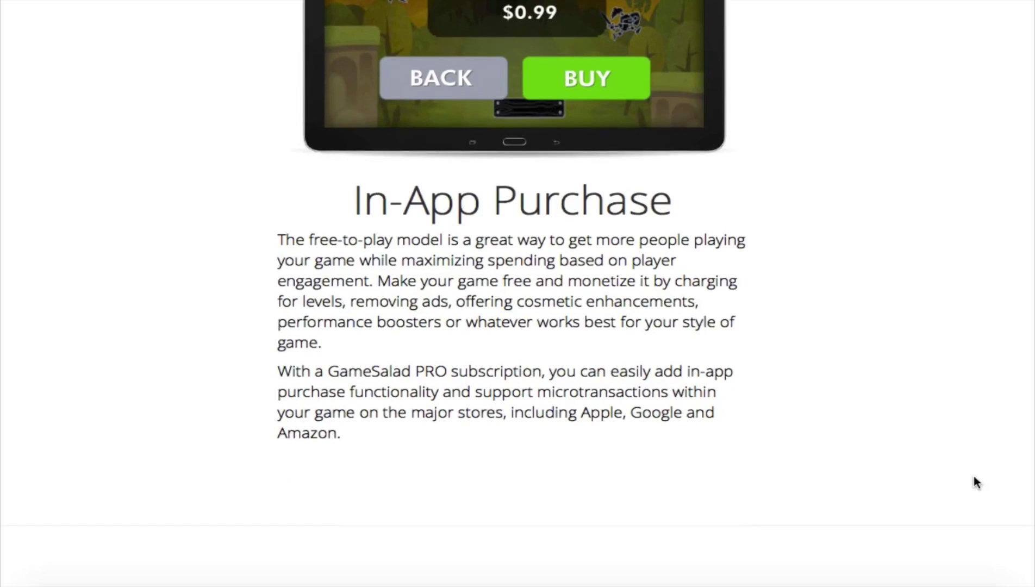
pyautogui.scroll(-6, 974, 482)
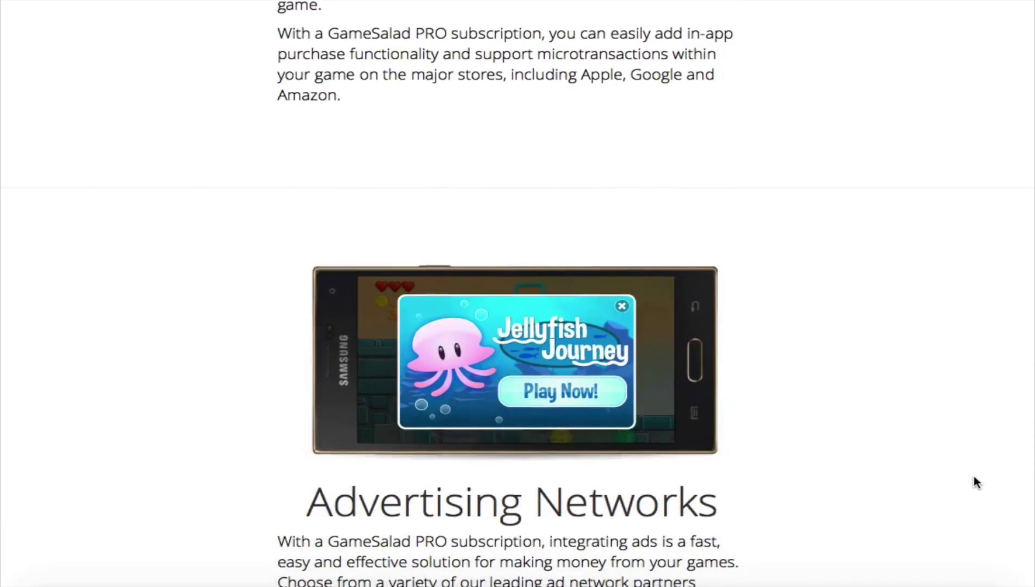
pyautogui.scroll(-4, 975, 483)
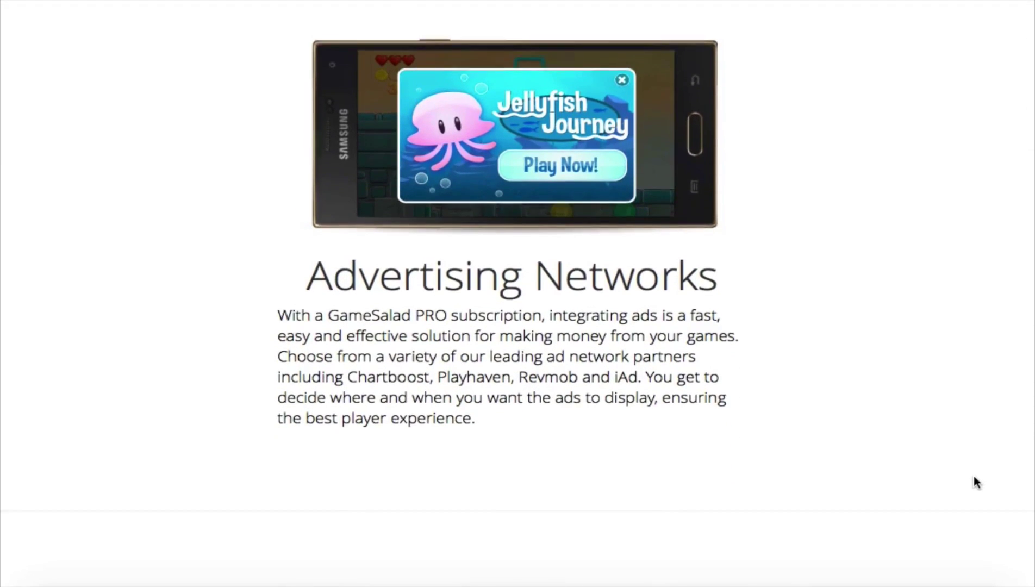
pyautogui.scroll(-8, 974, 482)
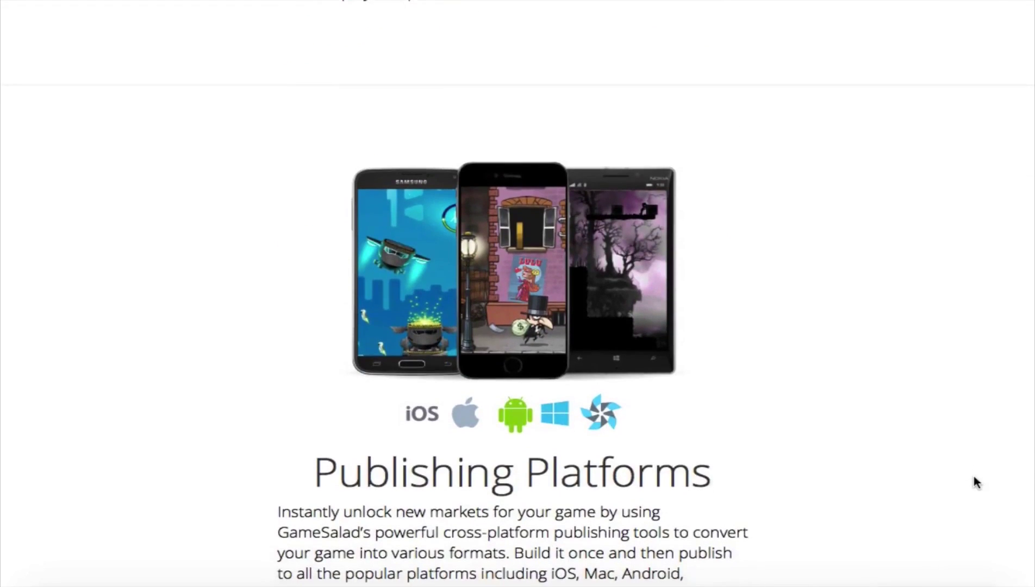
pyautogui.scroll(-3, 974, 482)
pyautogui.scroll(1, 975, 482)
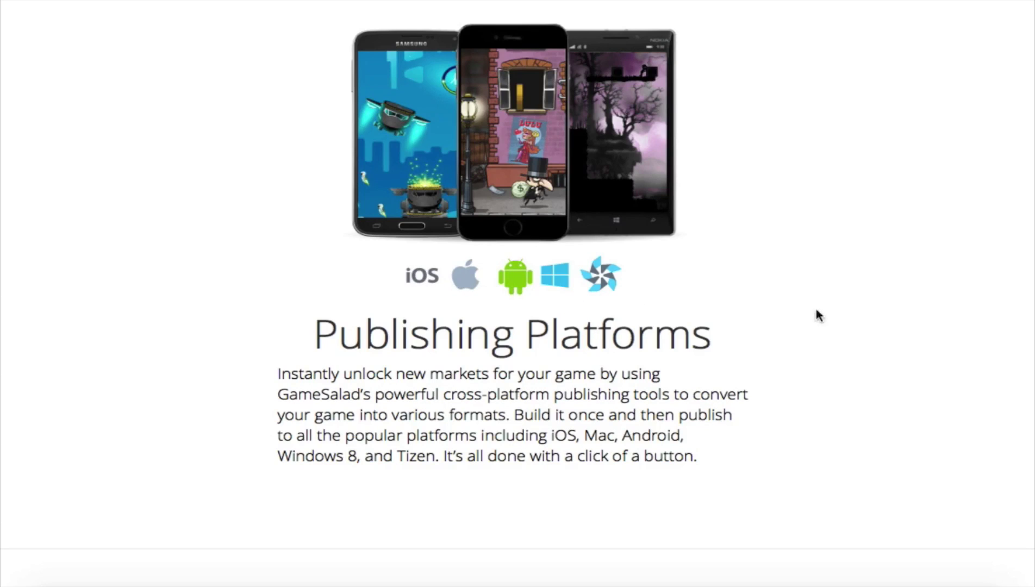
pyautogui.scroll(-3, 870, 340)
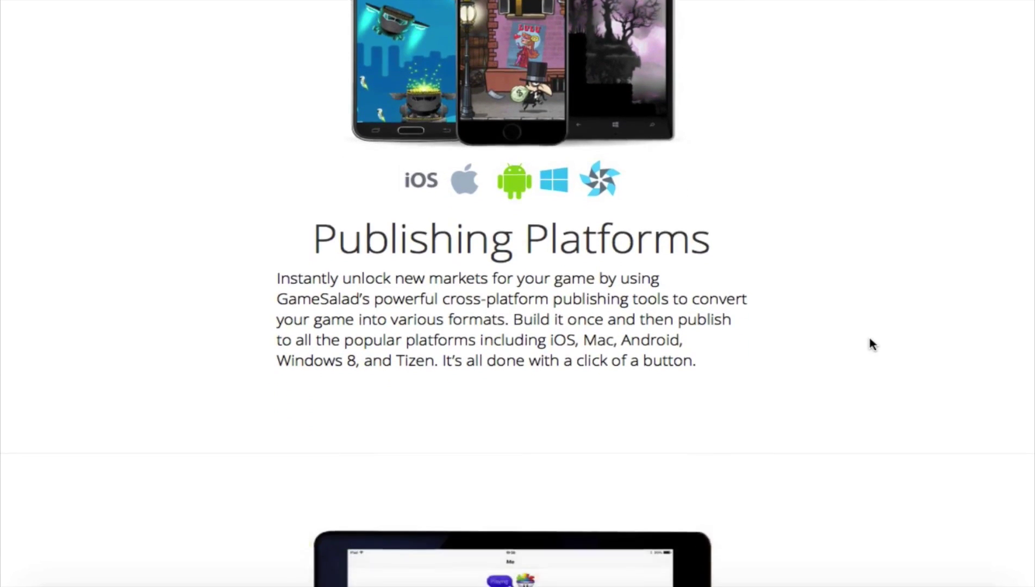
pyautogui.scroll(-8, 869, 340)
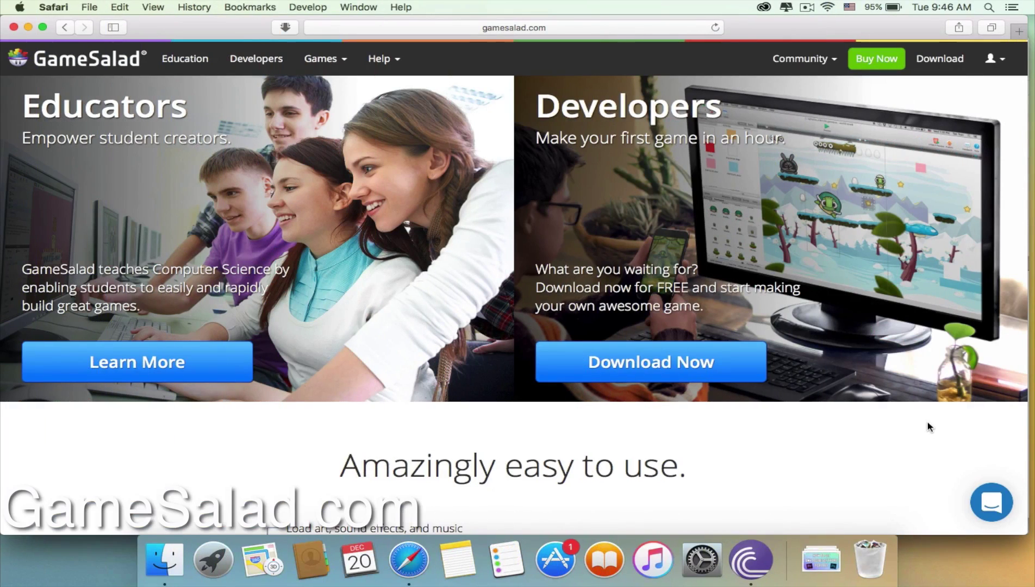
# Create a GameSalad account with a password, accepting the terms, to start the download
pyautogui.click(948, 60)
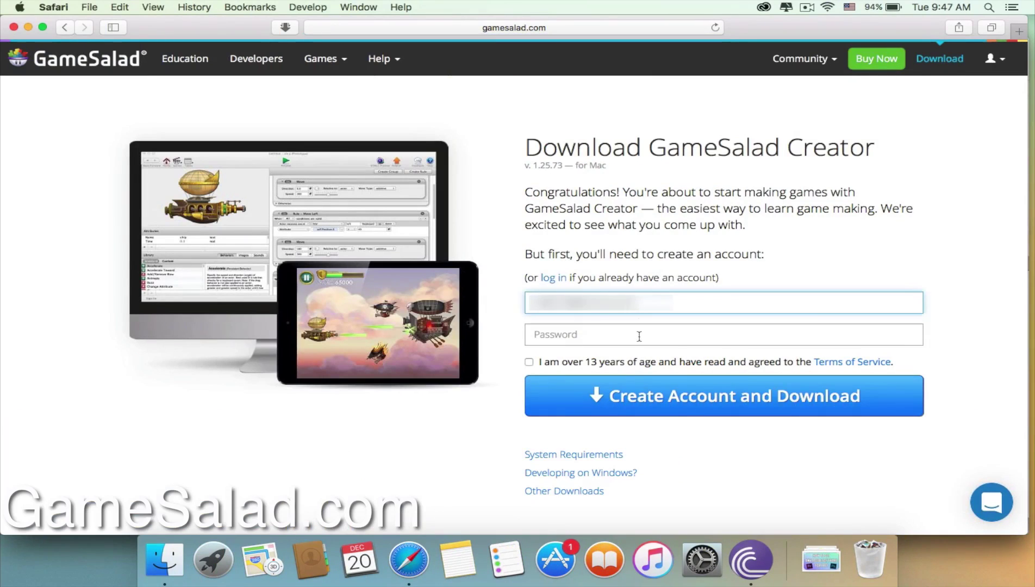
pyautogui.click(639, 335)
pyautogui.write('••')
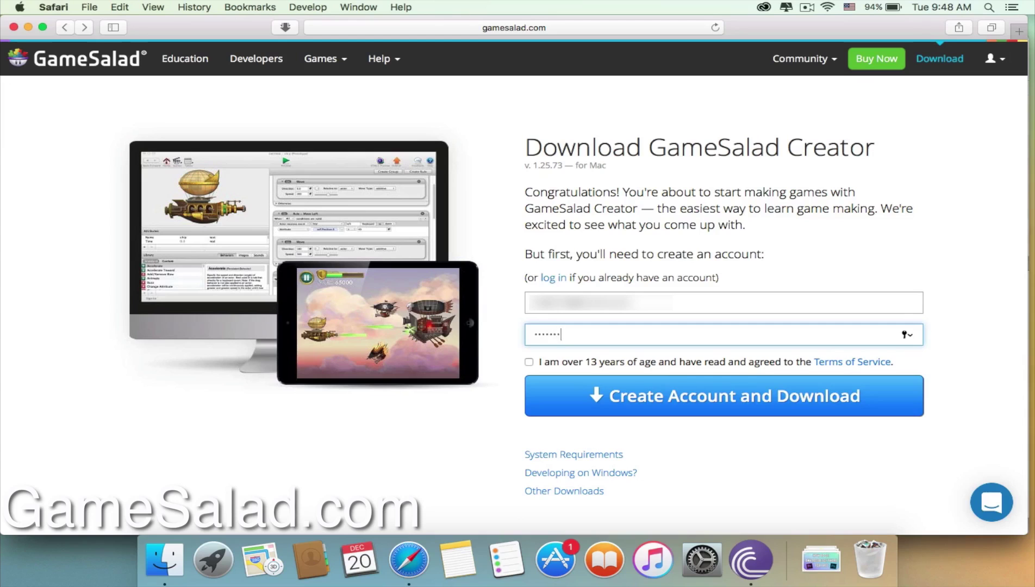
pyautogui.press('Tab')
pyautogui.press('space')
pyautogui.press('Tab')
pyautogui.press('Return')
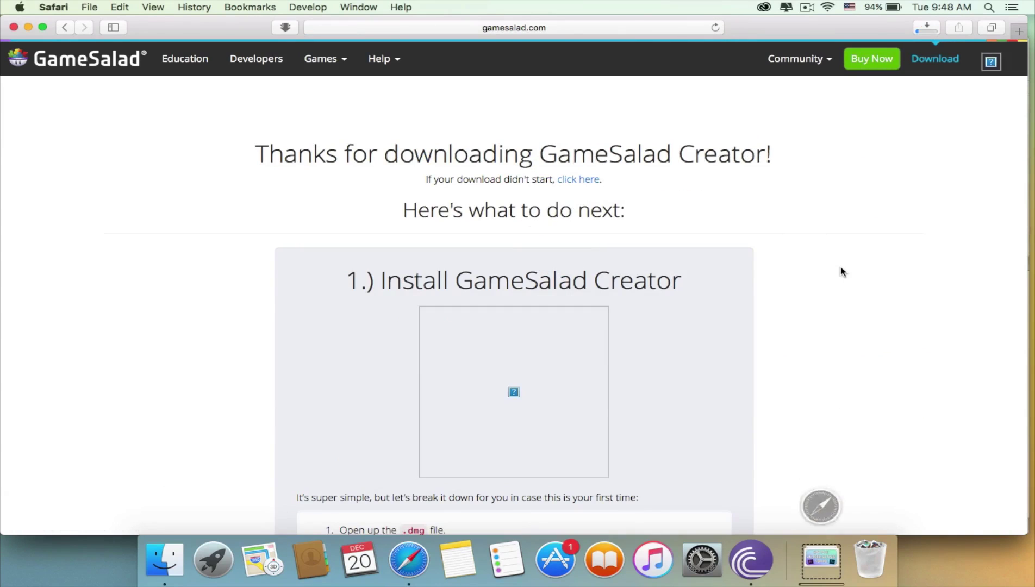
# Open GameSalad-Creator-1.25.73.dmg from Safari's downloads list
pyautogui.scroll(-3, 843, 244)
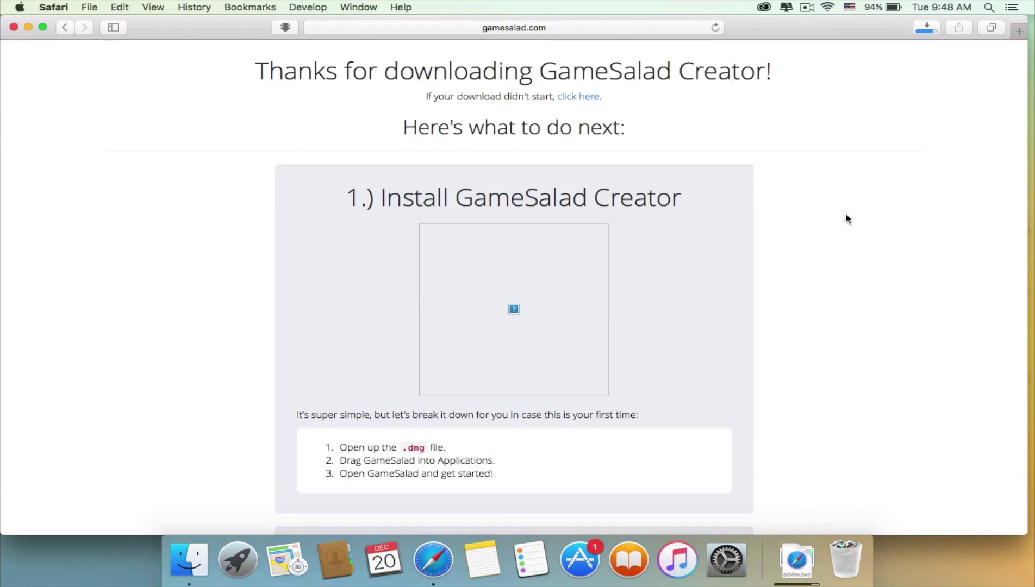
pyautogui.click(927, 30)
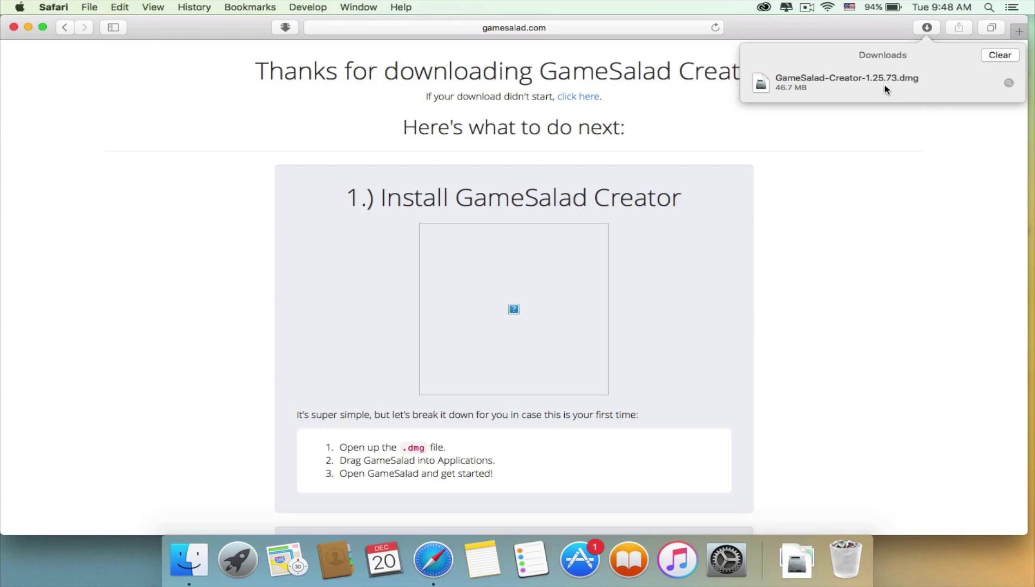
pyautogui.click(885, 87)
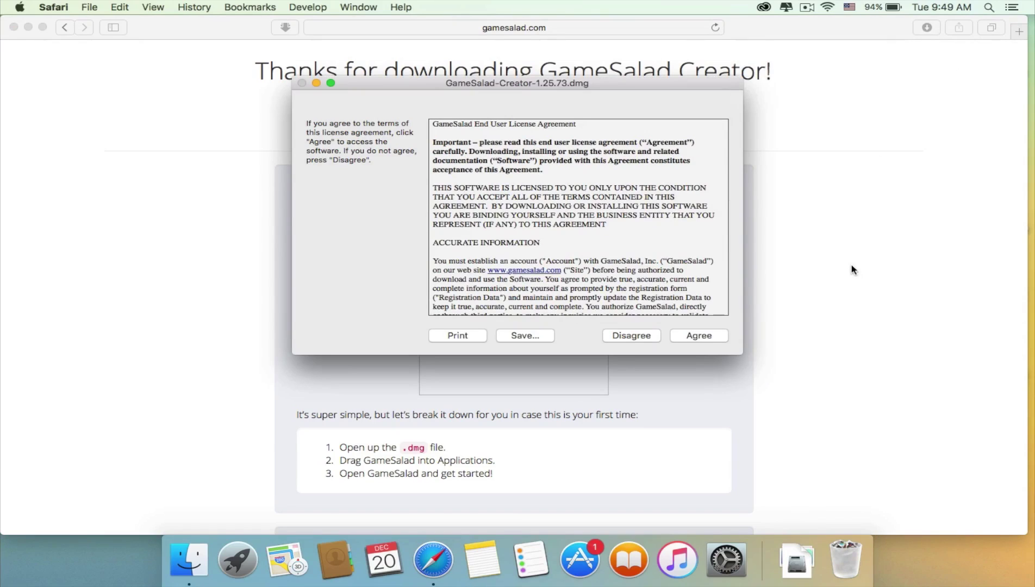
# Accept the license, copy GameSalad to Applications, launch it past the security prompt, then hide Safari
pyautogui.click(699, 336)
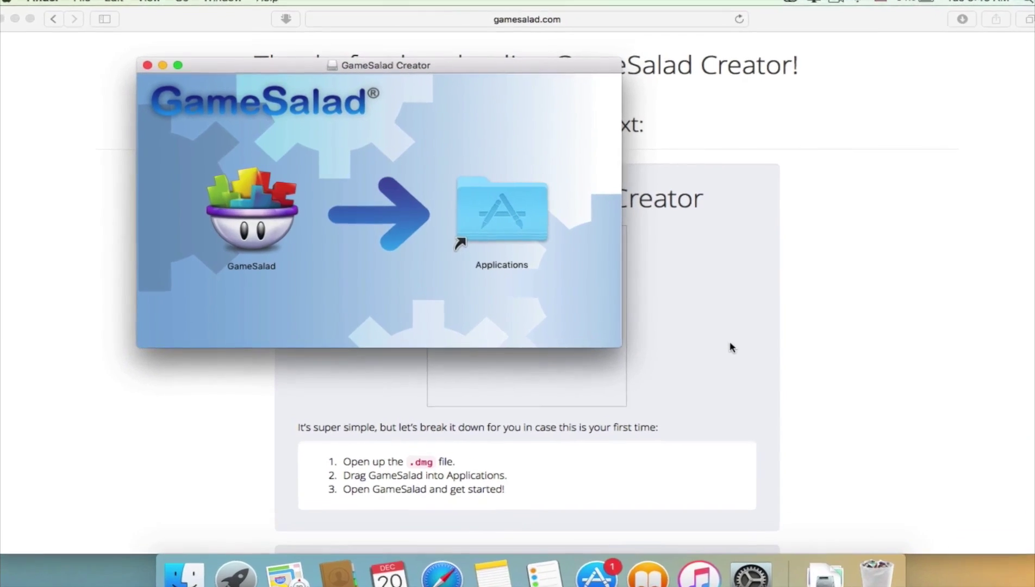
pyautogui.moveTo(255, 239); pyautogui.dragTo(611, 263)
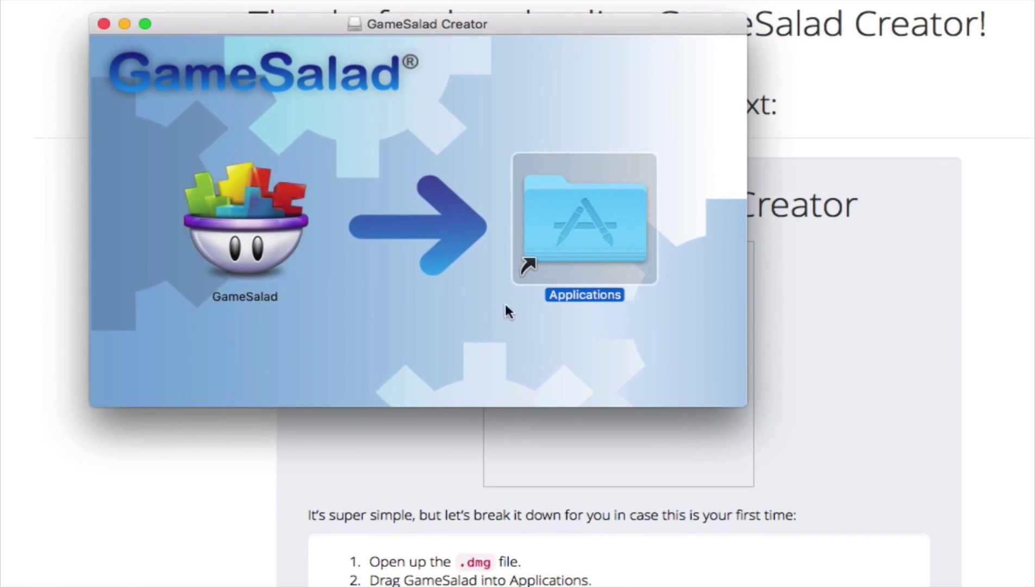
pyautogui.click(270, 236)
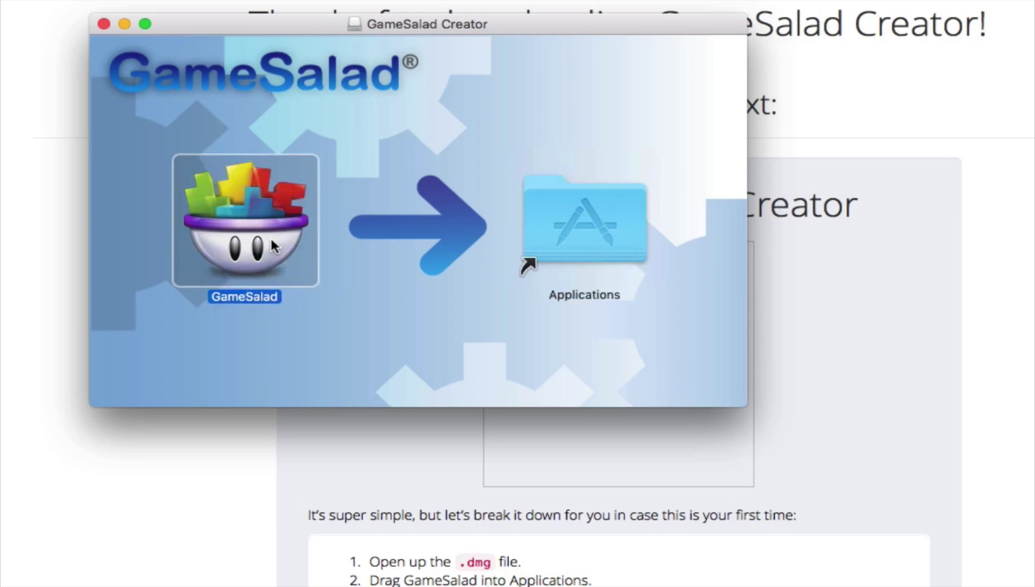
pyautogui.press('super+o')
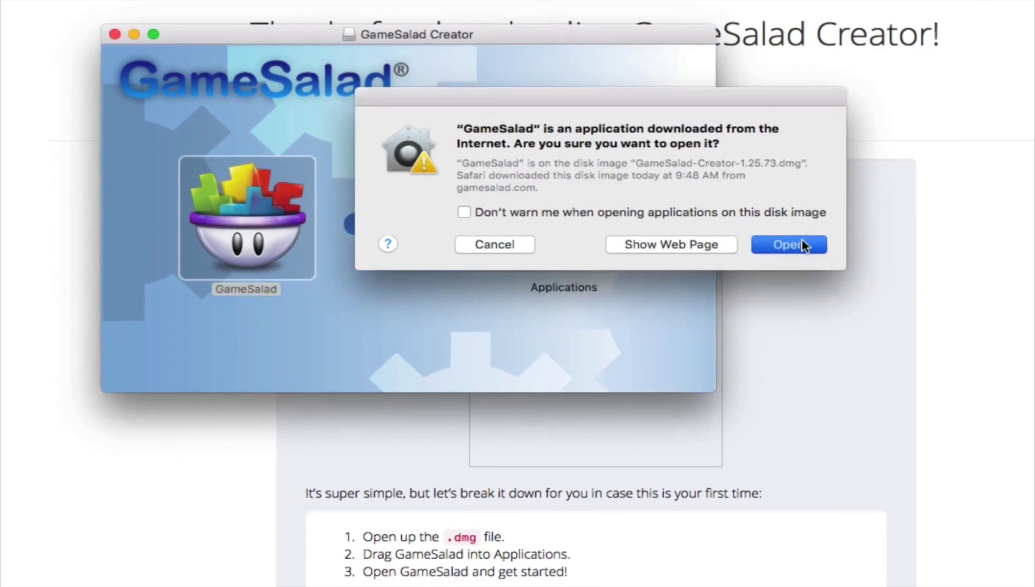
pyautogui.click(797, 248)
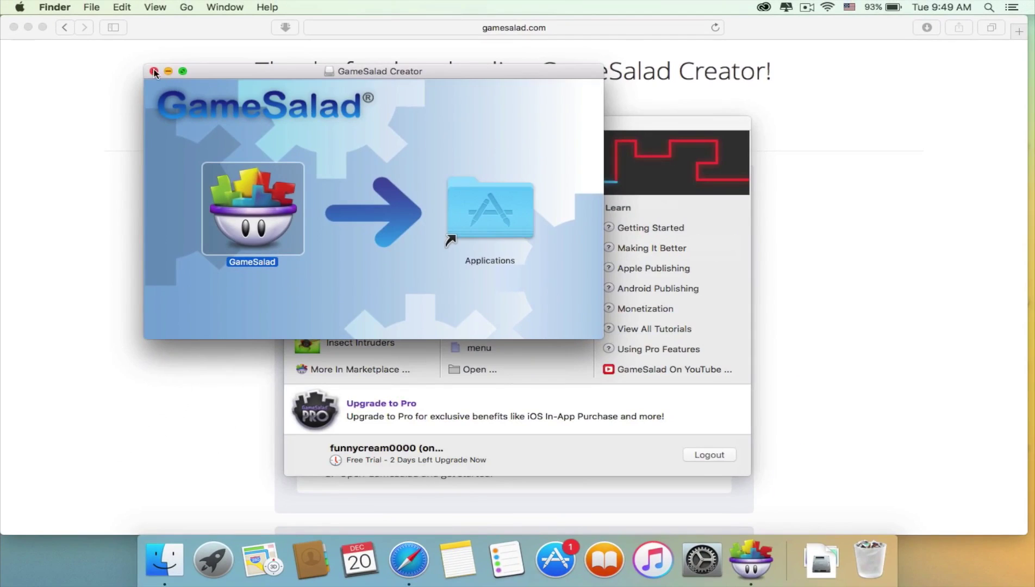
pyautogui.click(132, 50)
pyautogui.click(28, 26)
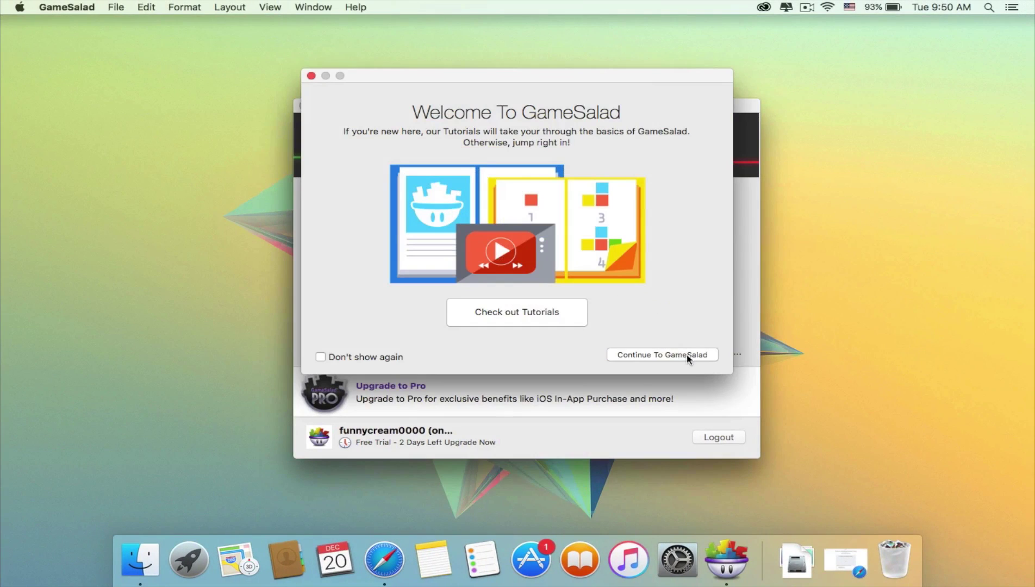
# Choose Continue To GameSalad in the Welcome dialog
pyautogui.click(687, 354)
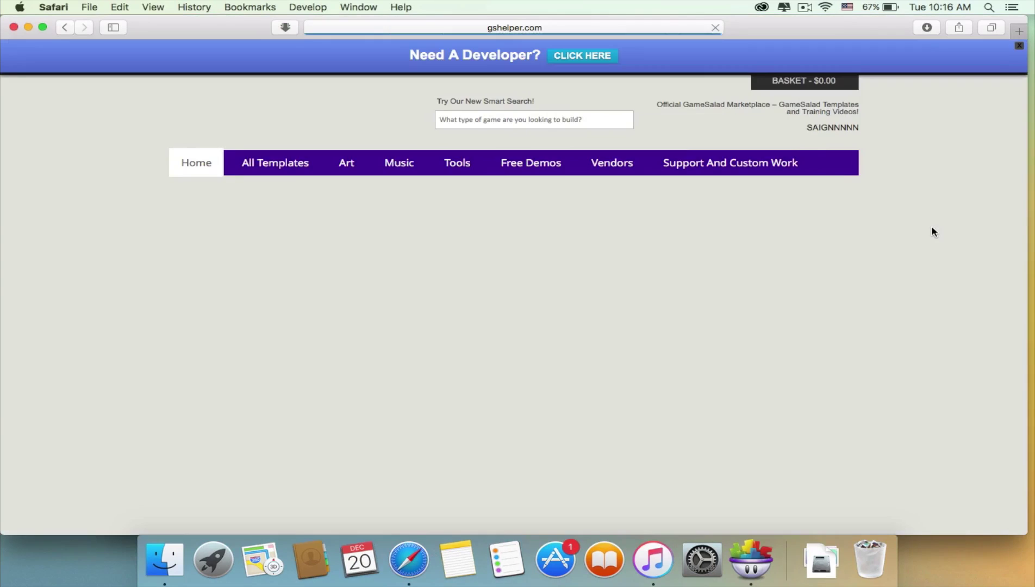
# Scroll through GSHelper's All Templates listings
pyautogui.scroll(-3, 873, 300)
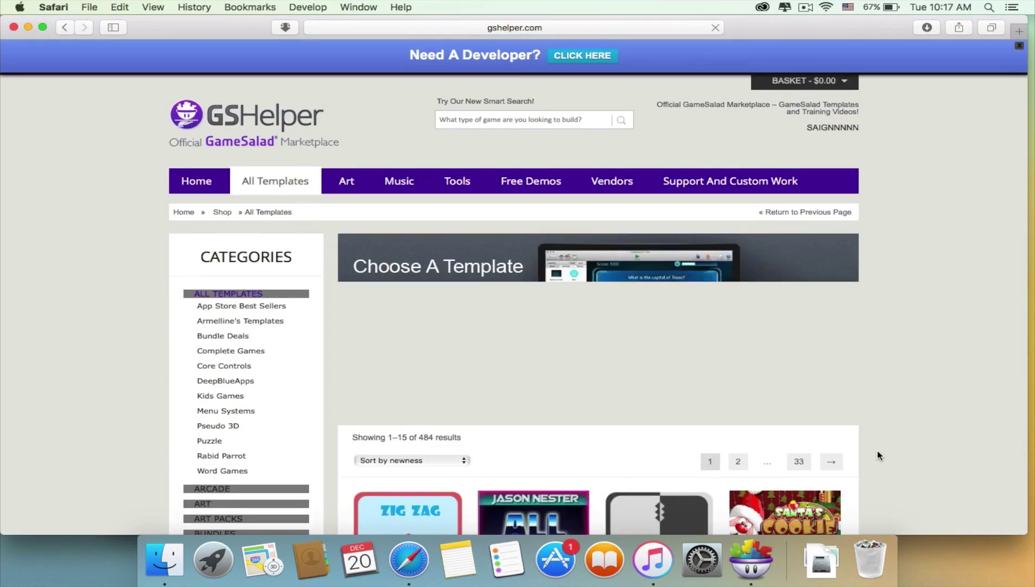
pyautogui.scroll(-10, 879, 455)
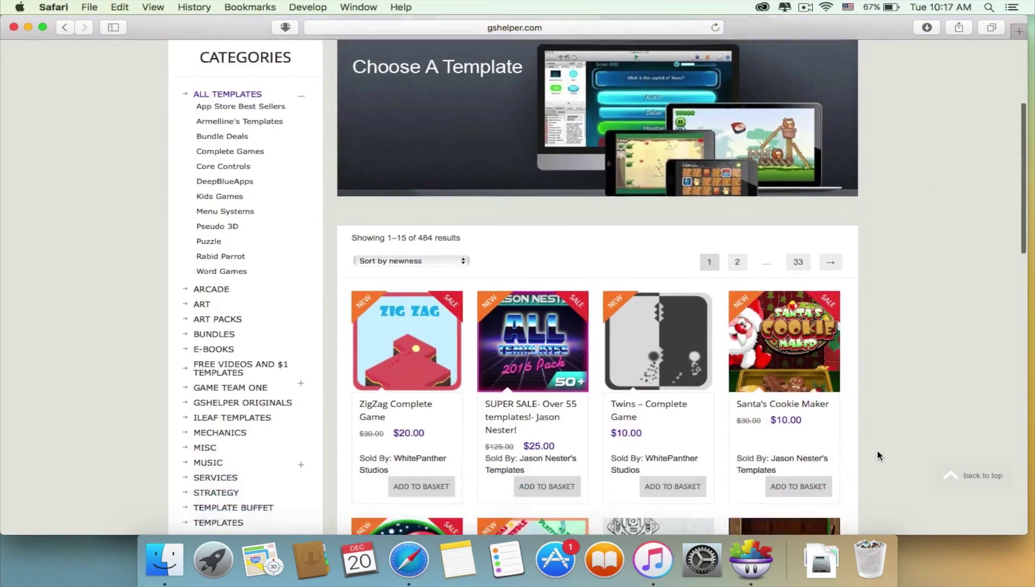
pyautogui.scroll(-10, 879, 456)
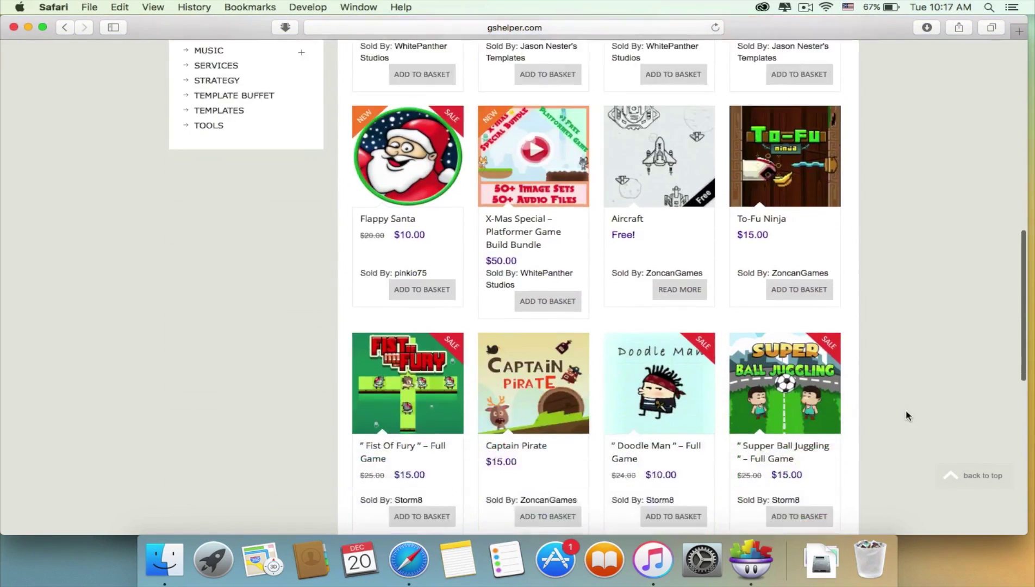
pyautogui.scroll(15, 934, 356)
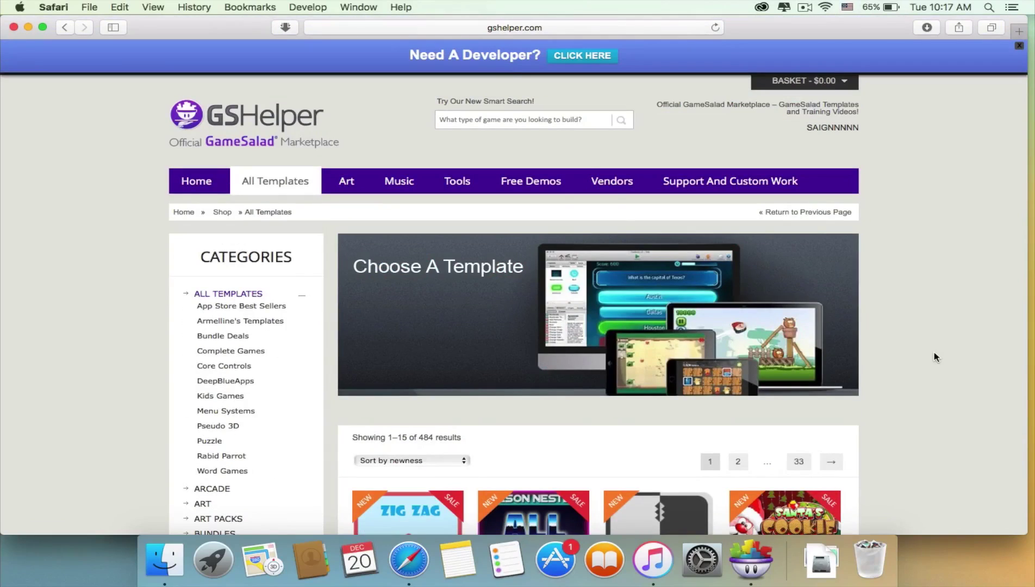
# Browse the Free Demos listings on GSHelper
pyautogui.click(558, 191)
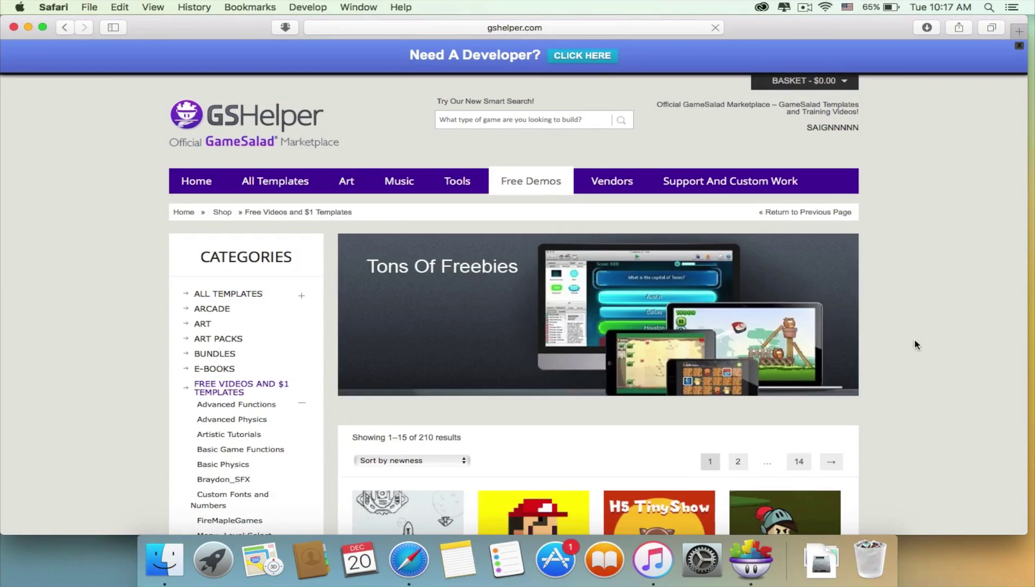
pyautogui.scroll(-4, 913, 337)
pyautogui.scroll(-2, 912, 325)
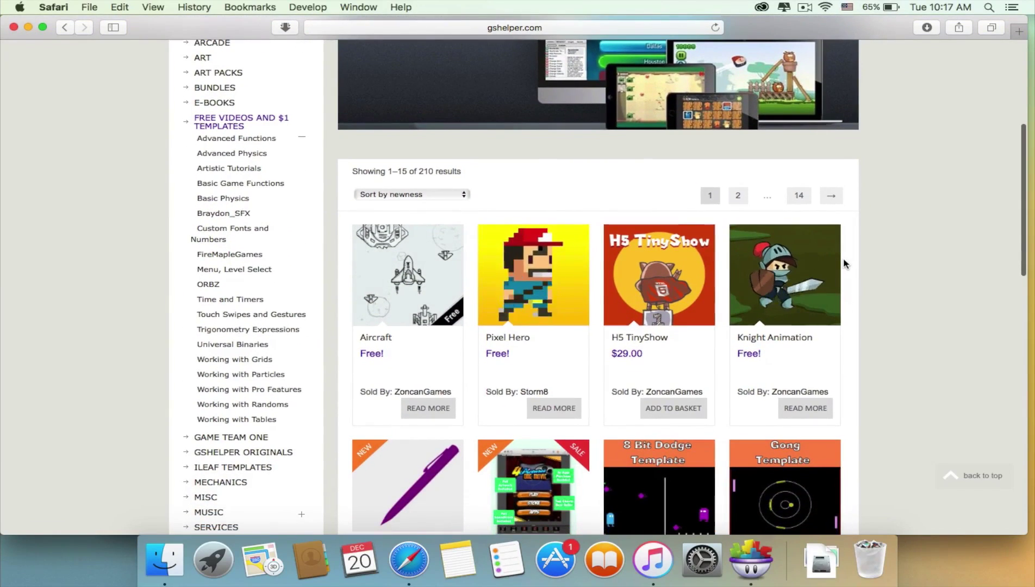
pyautogui.scroll(-3, 900, 263)
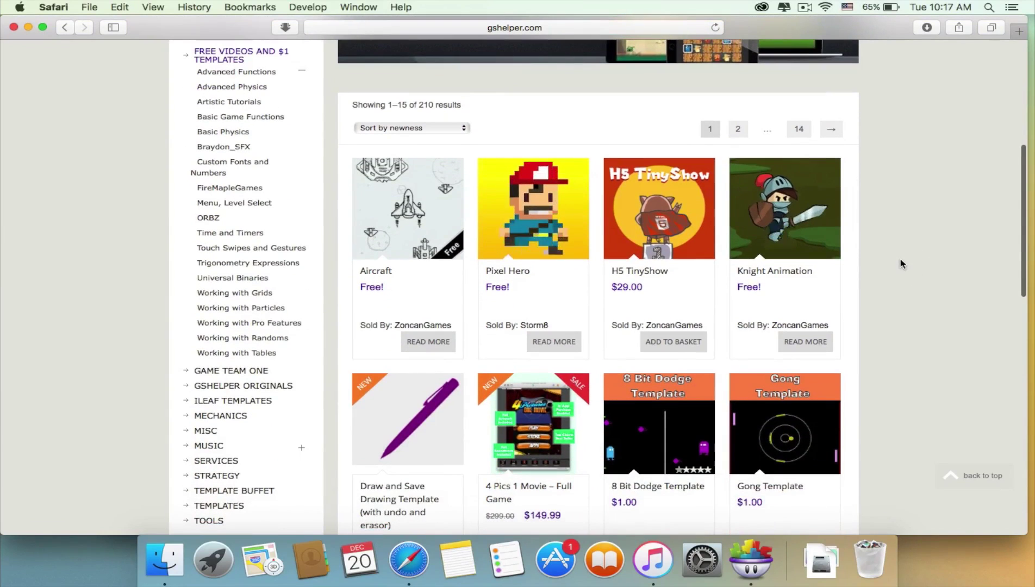
pyautogui.scroll(-2, 900, 259)
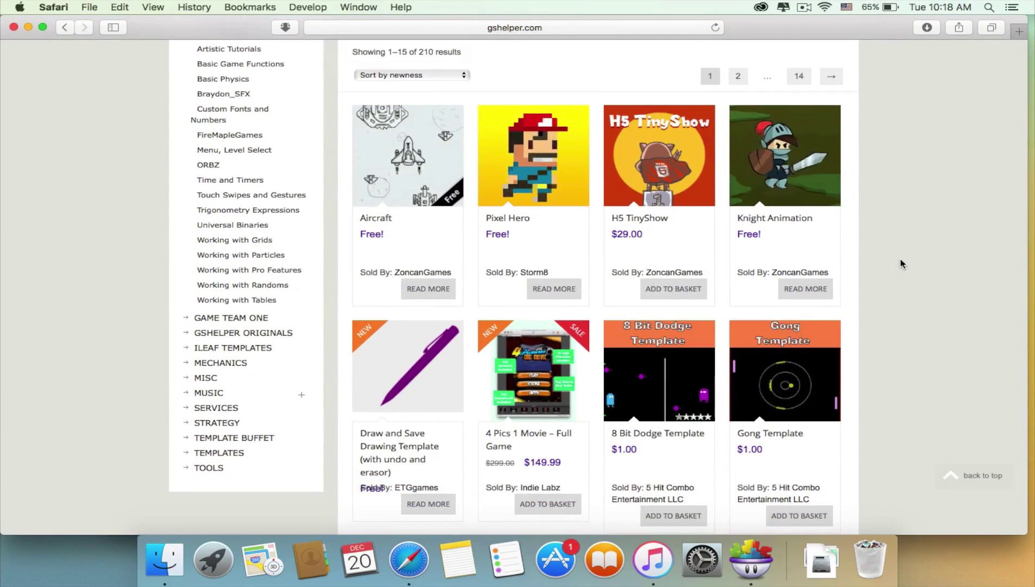
pyautogui.scroll(-2, 907, 274)
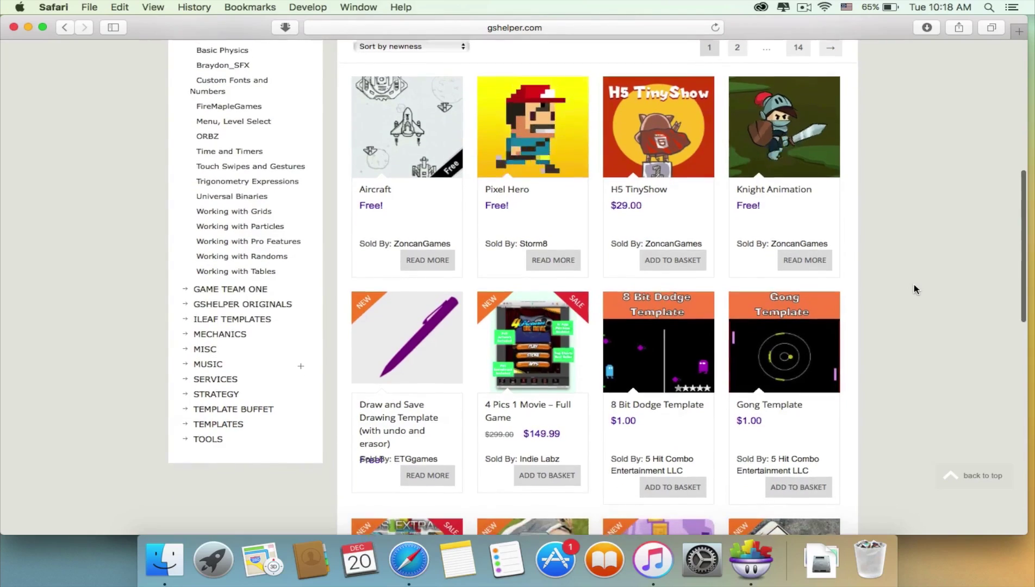
pyautogui.scroll(-3, 914, 290)
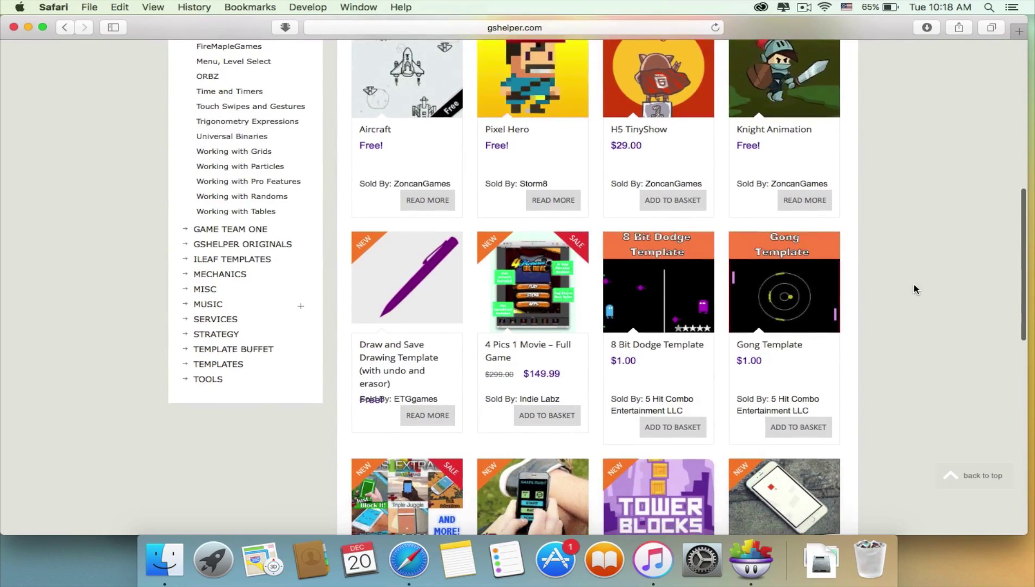
pyautogui.scroll(-6, 914, 290)
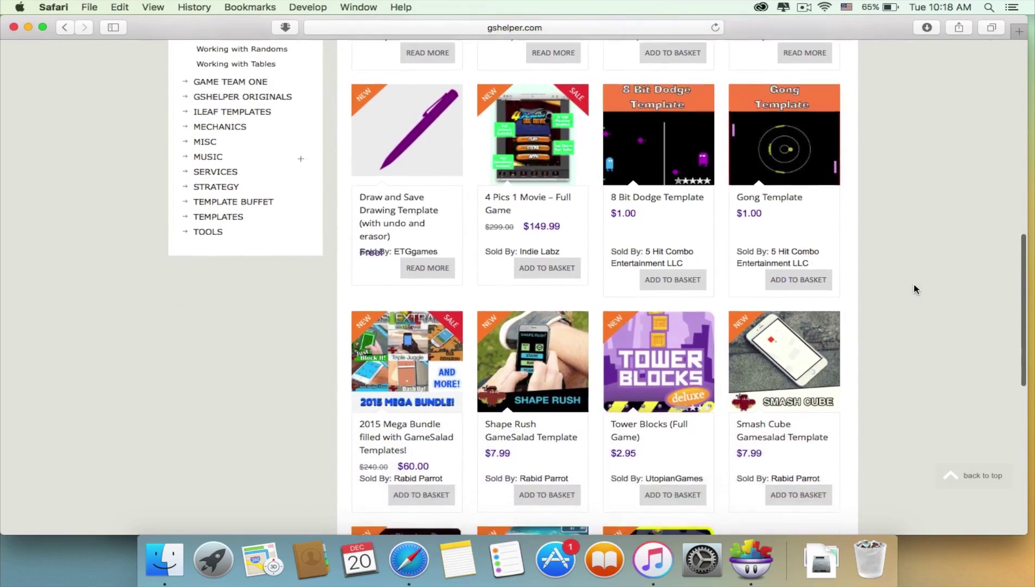
pyautogui.scroll(15, 914, 289)
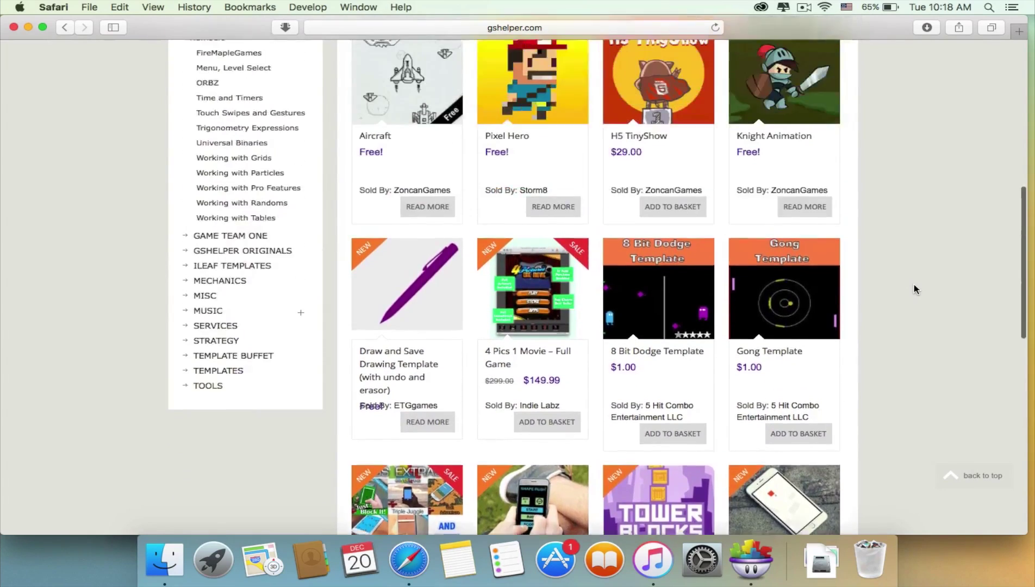
pyautogui.scroll(10, 914, 289)
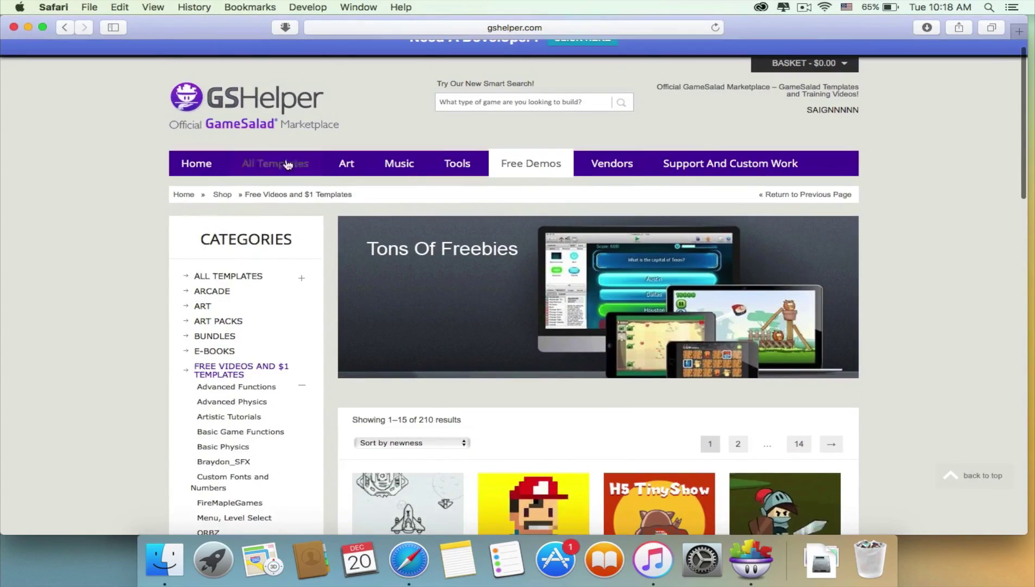
# Browse the Art category listings on GSHelper
pyautogui.click(346, 165)
pyautogui.scroll(-3, 166, 363)
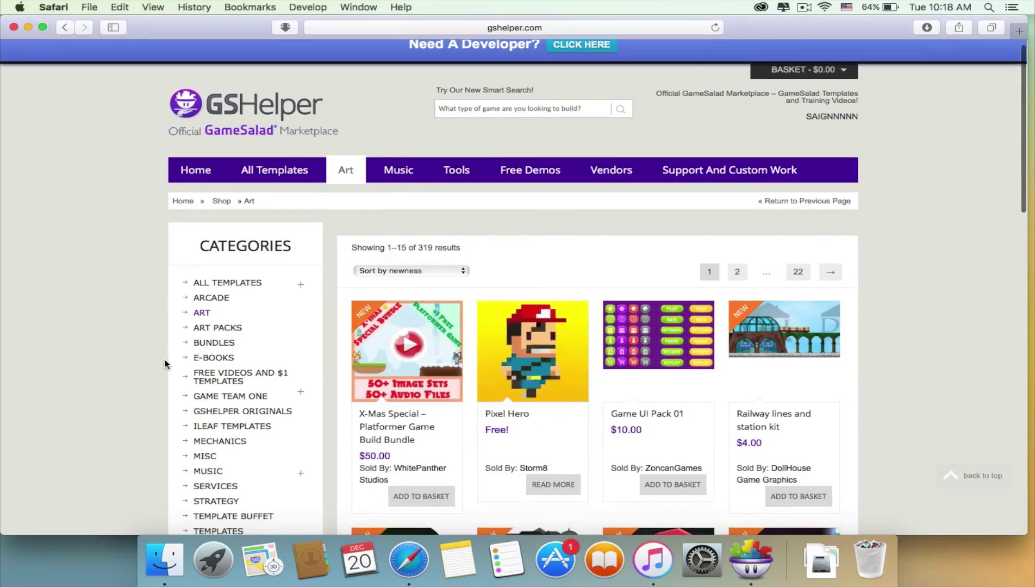
pyautogui.scroll(-5, 166, 364)
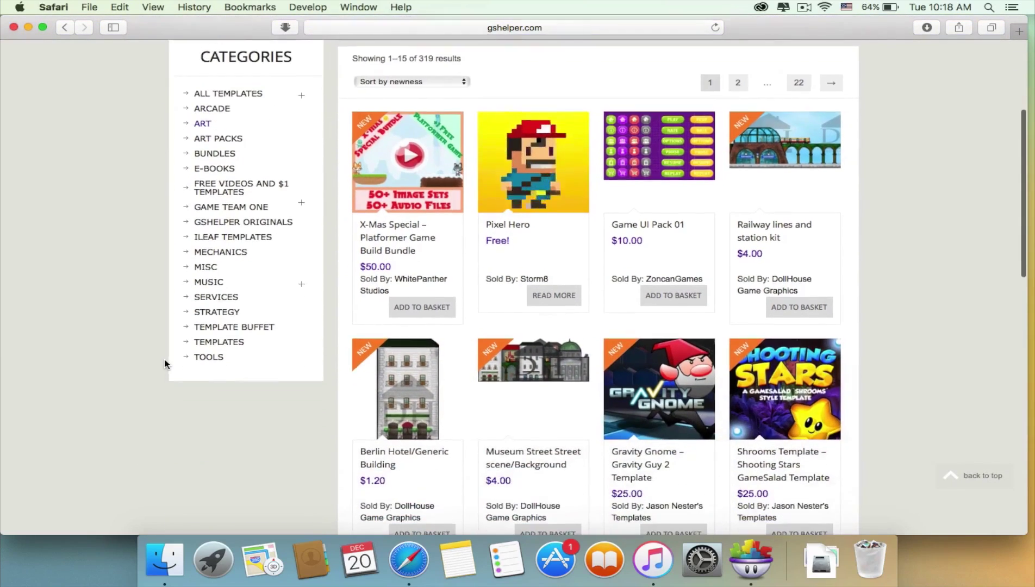
pyautogui.scroll(-15, 165, 364)
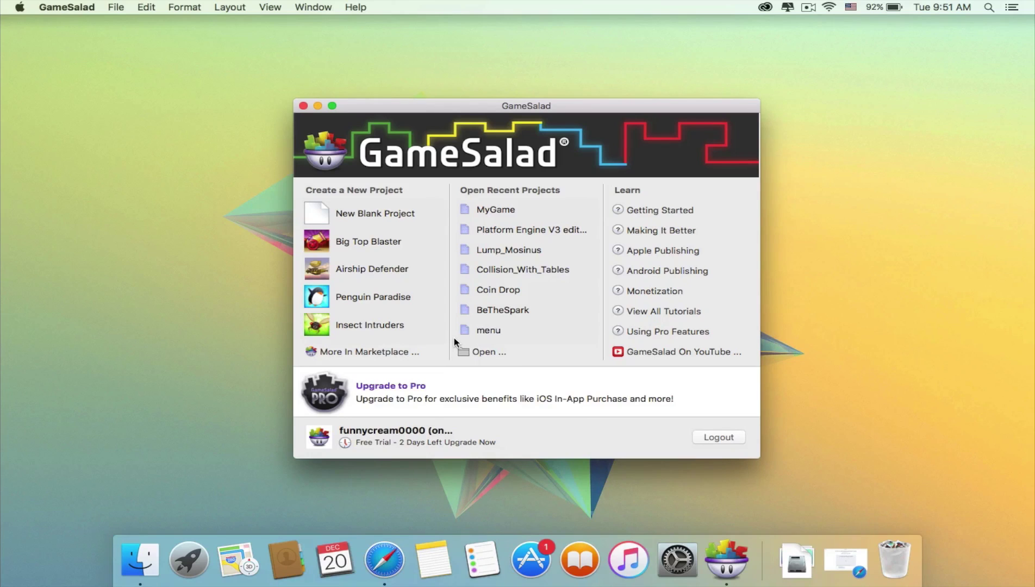
# Create a Penguin Paradise project, play its preview collecting fish, then close the Untitled 2 window
pyautogui.click(388, 298)
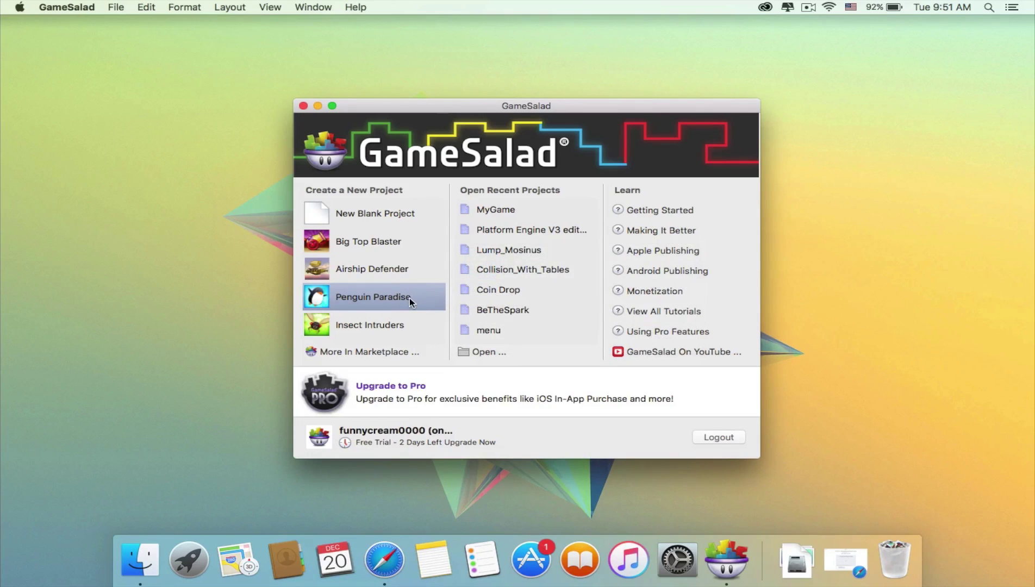
pyautogui.click(409, 298)
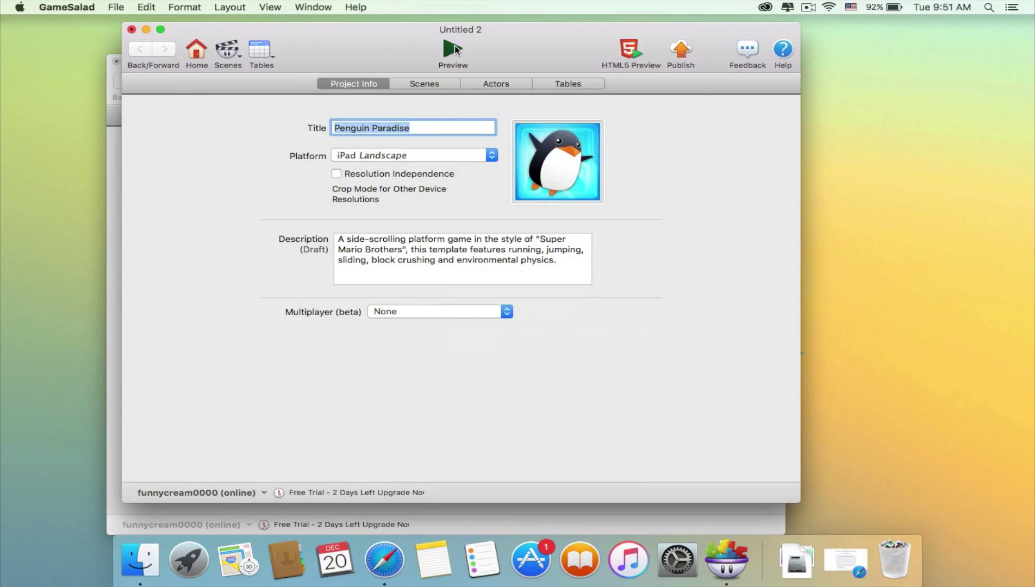
pyautogui.press('super+Return')
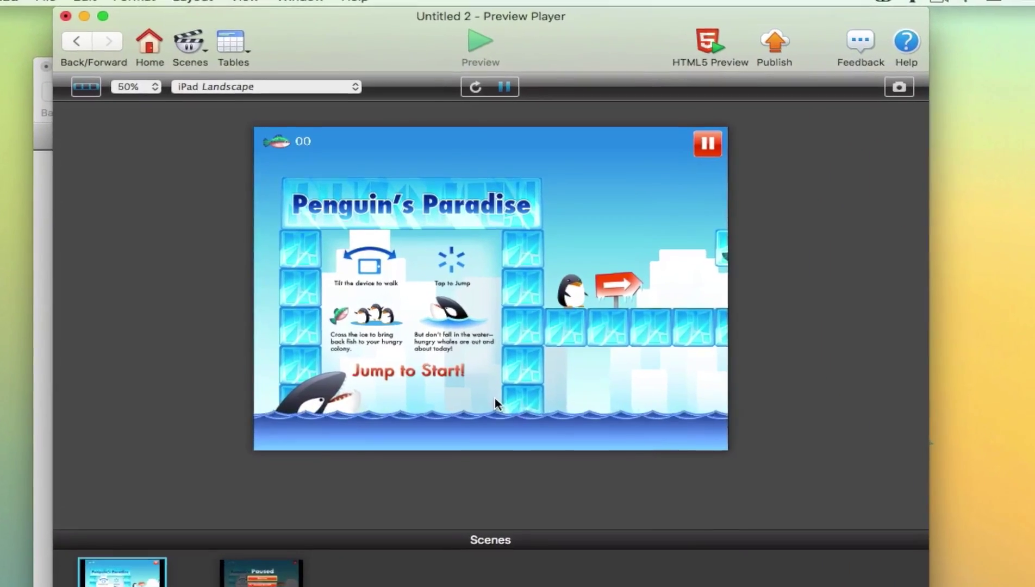
pyautogui.click(495, 397)
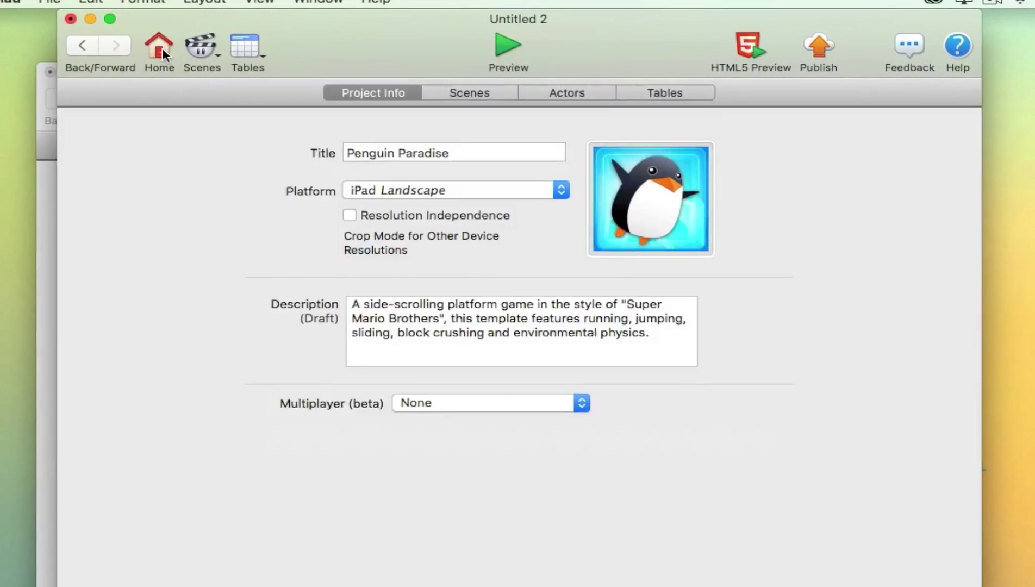
pyautogui.press('super+w')
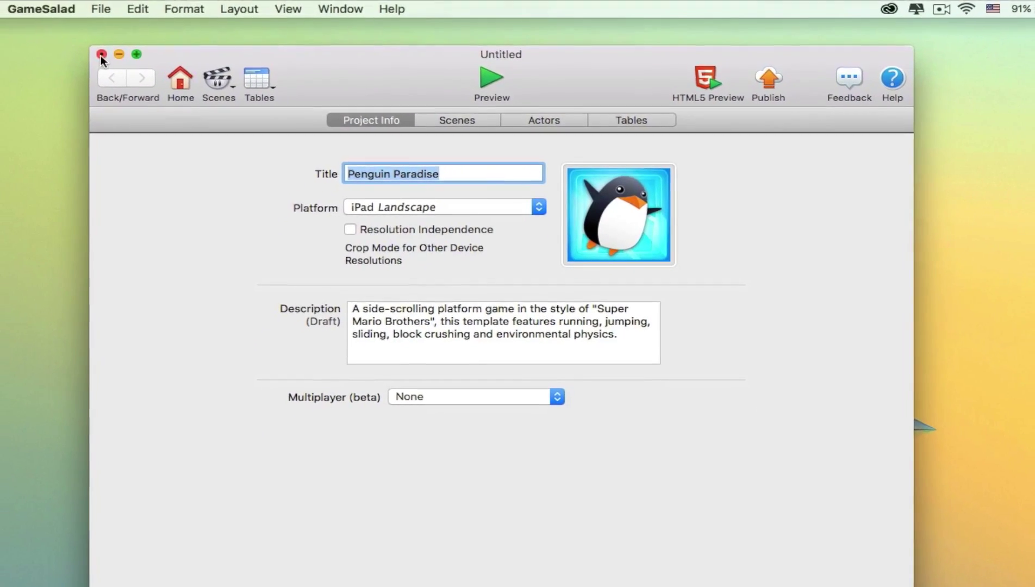
# Close the remaining project without saving, then create and preview a Big Top Blaster project
pyautogui.click(101, 55)
pyautogui.click(423, 187)
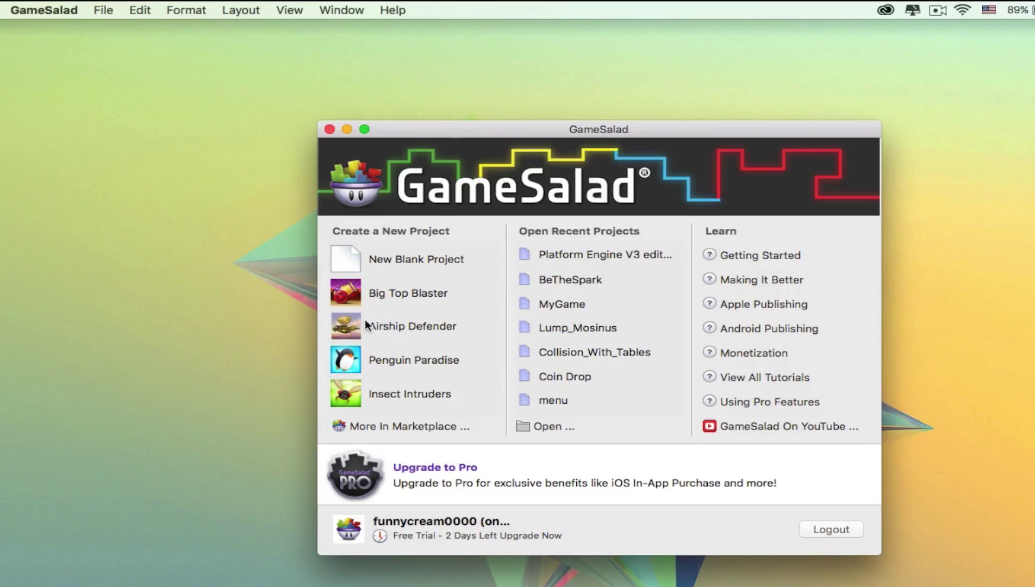
pyautogui.doubleClick(411, 293)
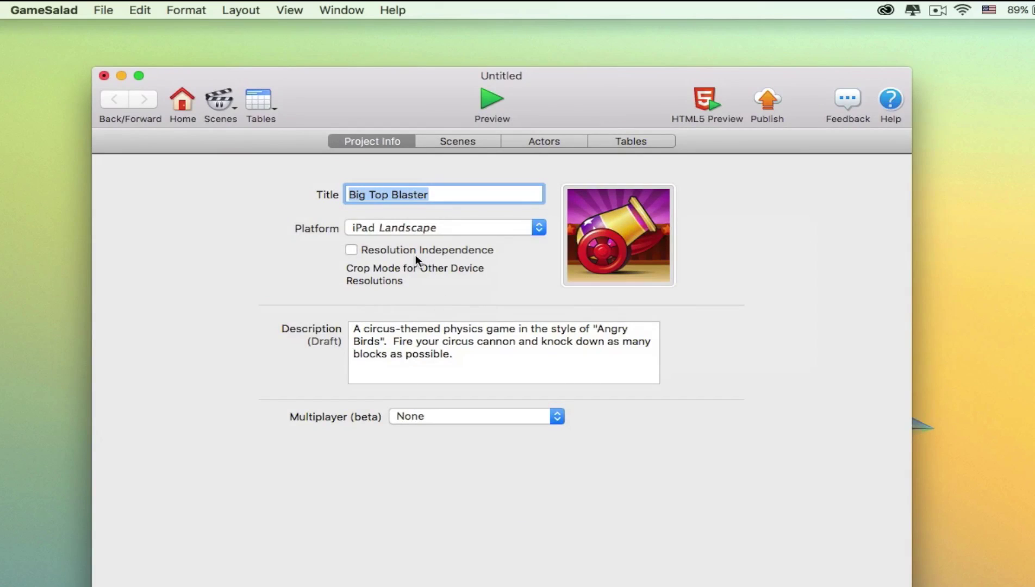
pyautogui.click(497, 100)
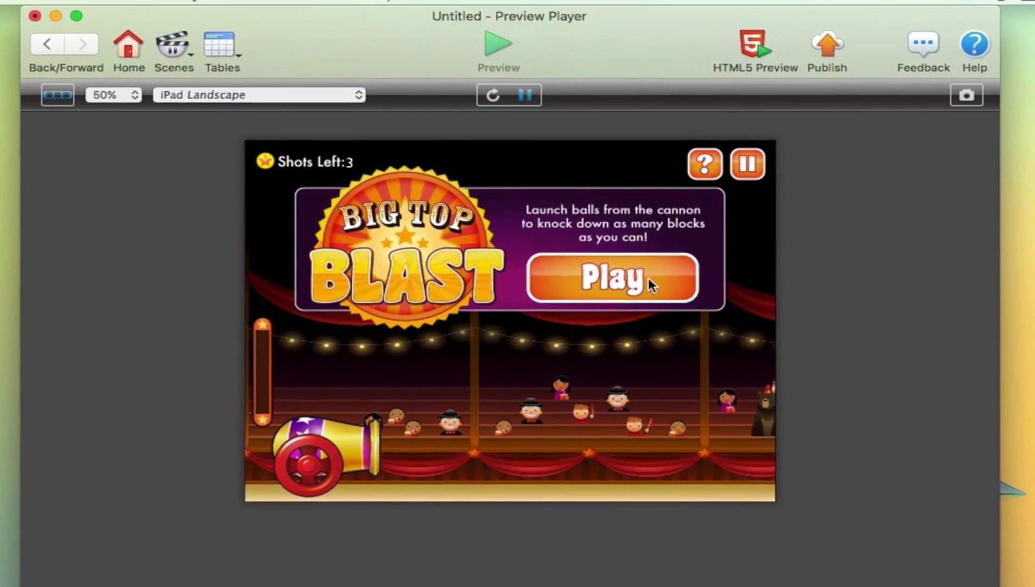
# Play a Big Top Blaster round, aiming and firing every cannon shot, then return to Project Info
pyautogui.click(636, 264)
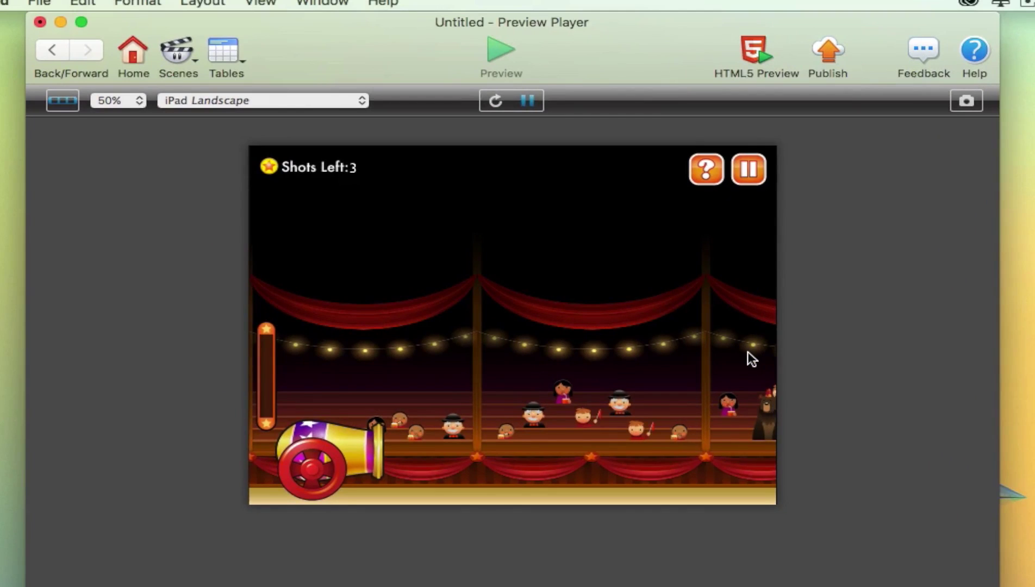
pyautogui.moveTo(353, 499); pyautogui.dragTo(326, 343)
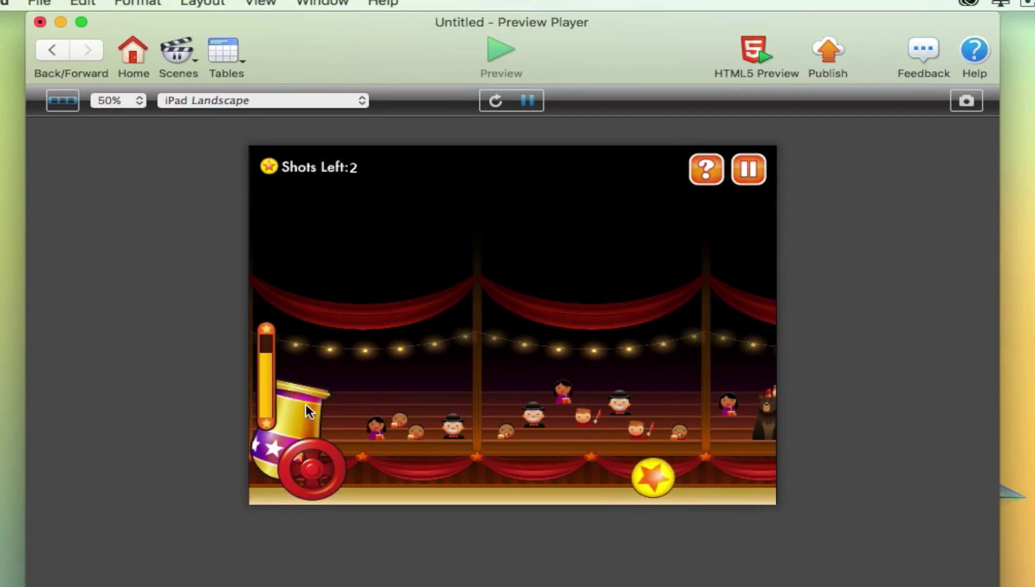
pyautogui.click(628, 353)
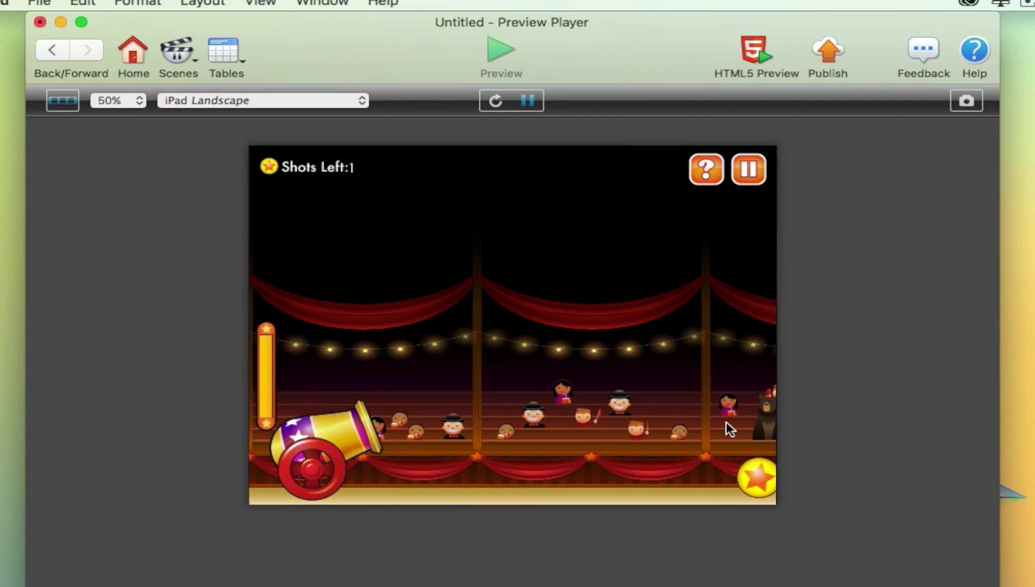
pyautogui.click(739, 301)
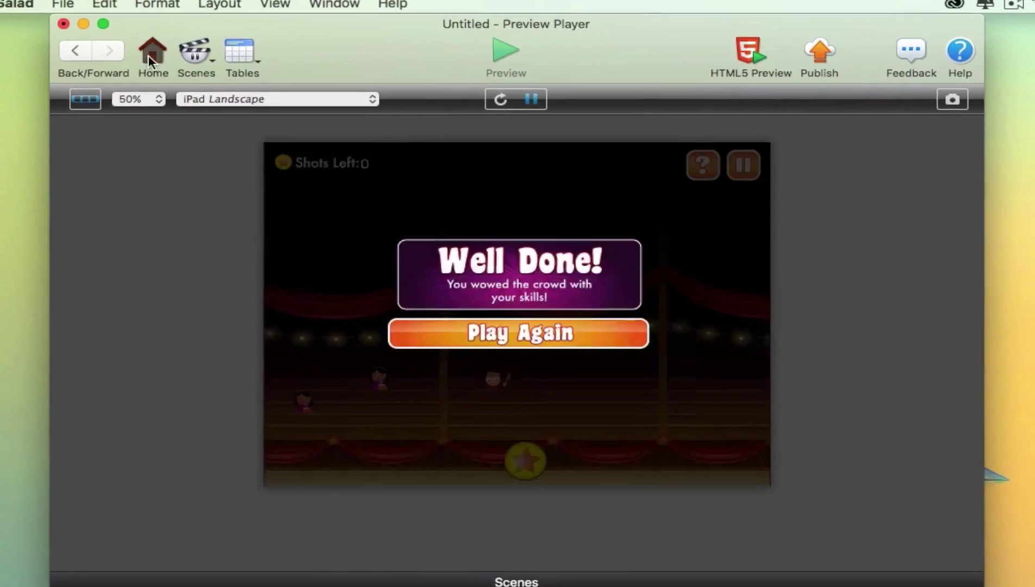
pyautogui.click(148, 55)
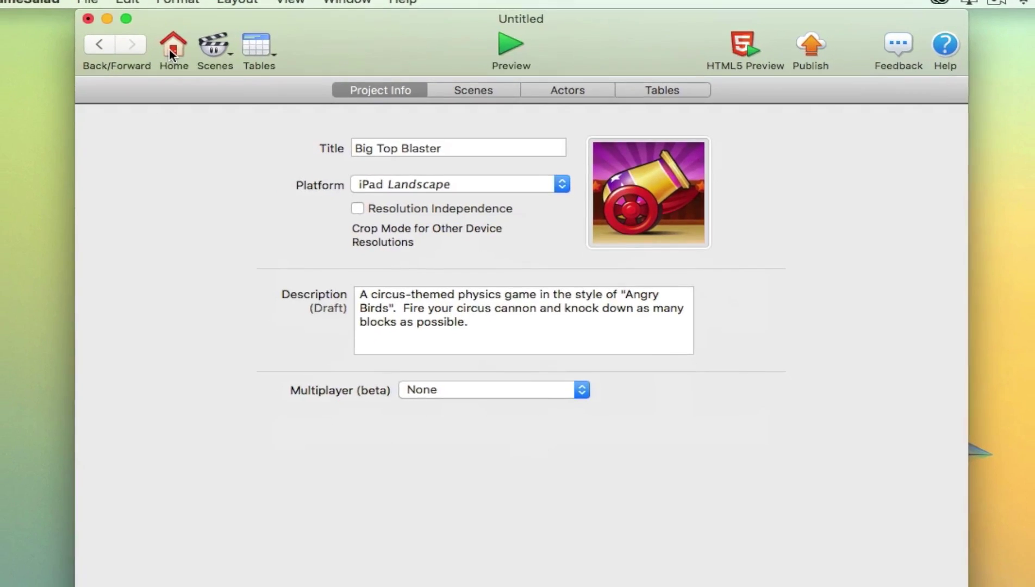
# Open the BigTop scene of Big Top Blaster and scroll through its actors list
pyautogui.click(472, 63)
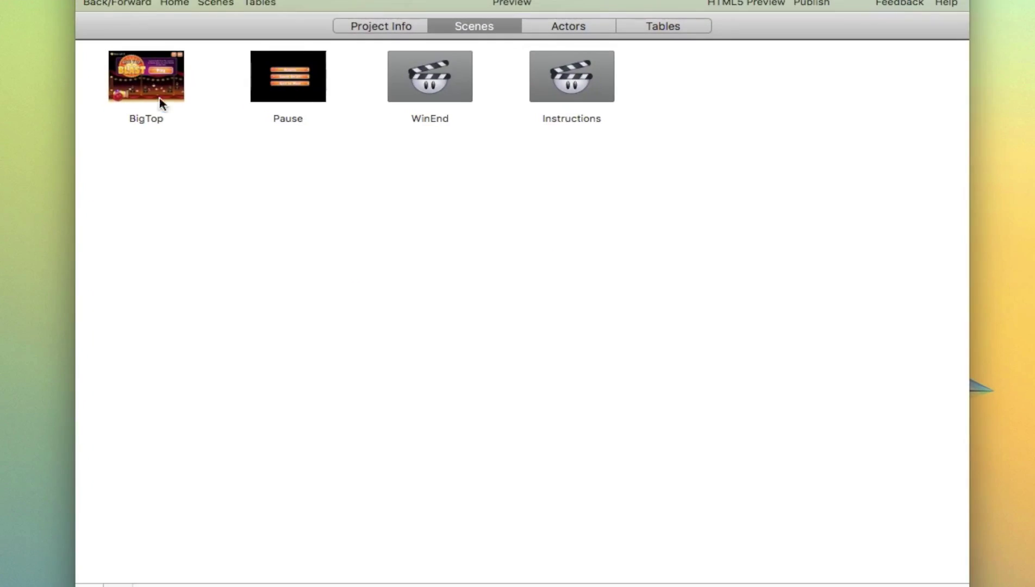
pyautogui.click(167, 90)
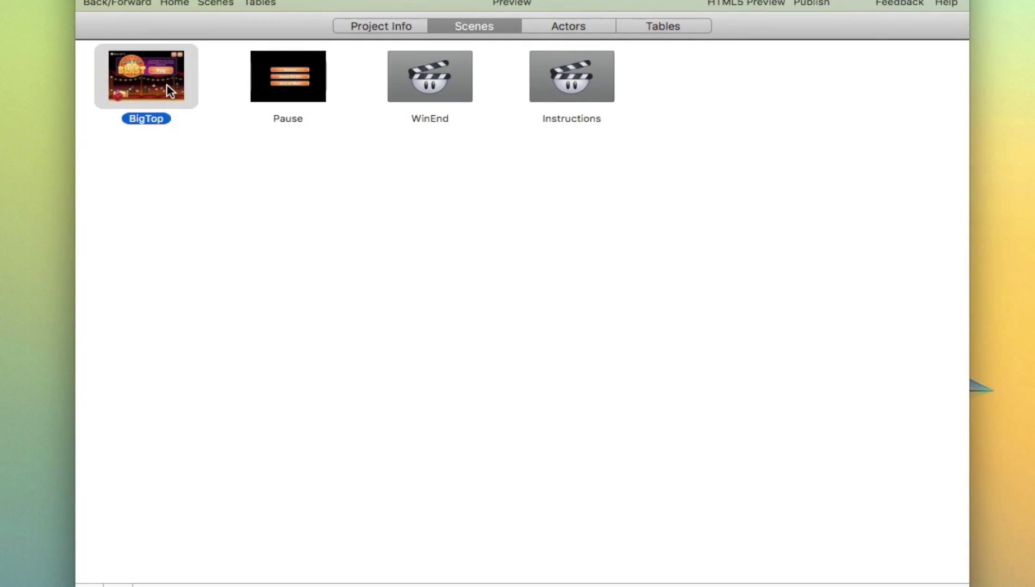
pyautogui.doubleClick(167, 86)
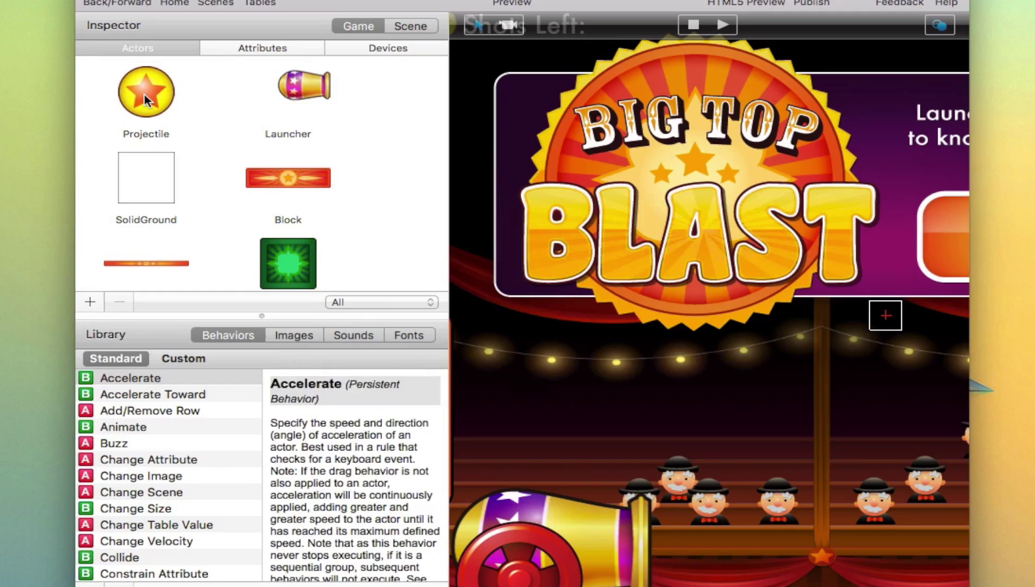
pyautogui.scroll(-5, 395, 204)
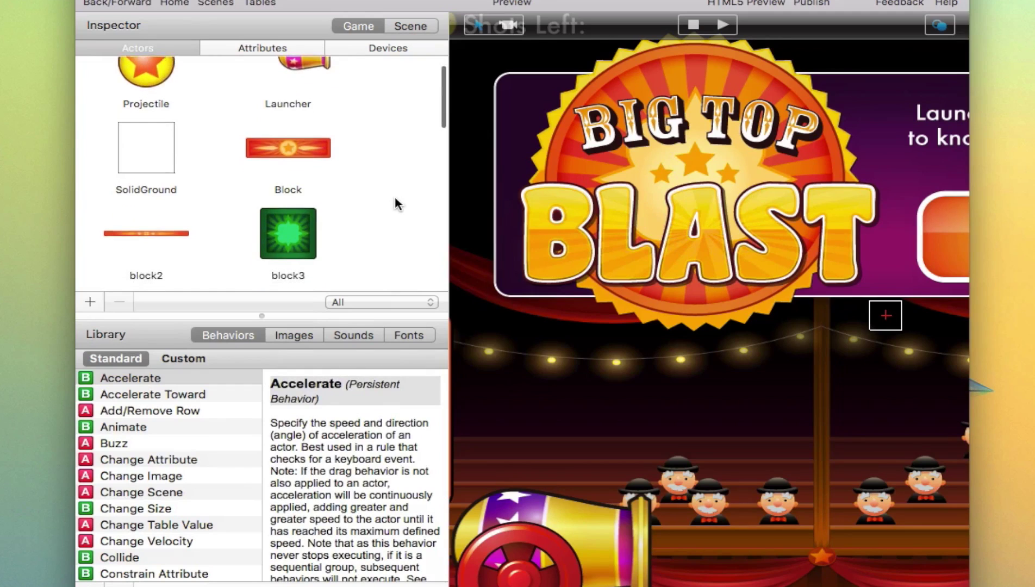
pyautogui.scroll(-5, 393, 195)
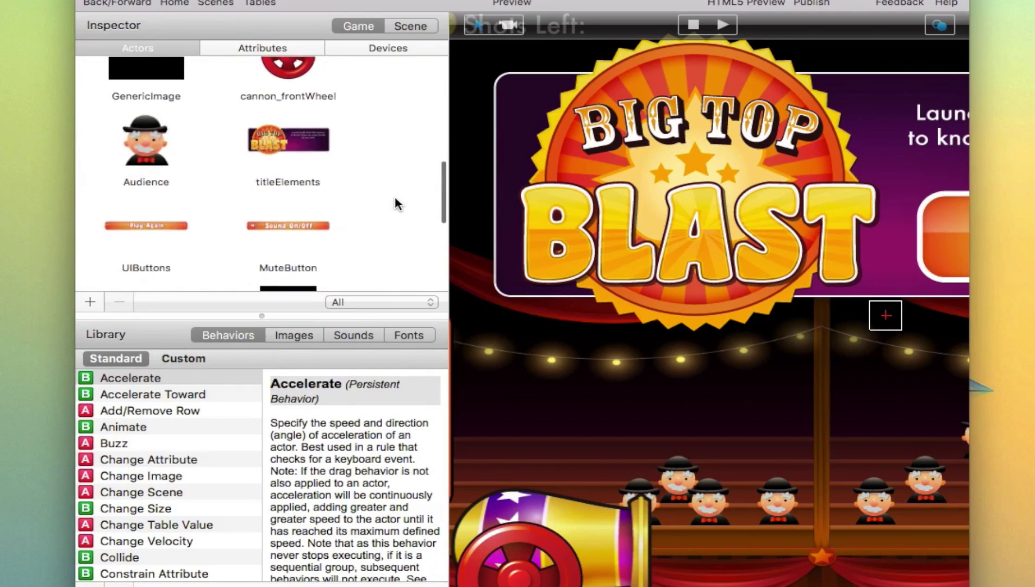
pyautogui.scroll(5, 389, 139)
pyautogui.scroll(3, 390, 148)
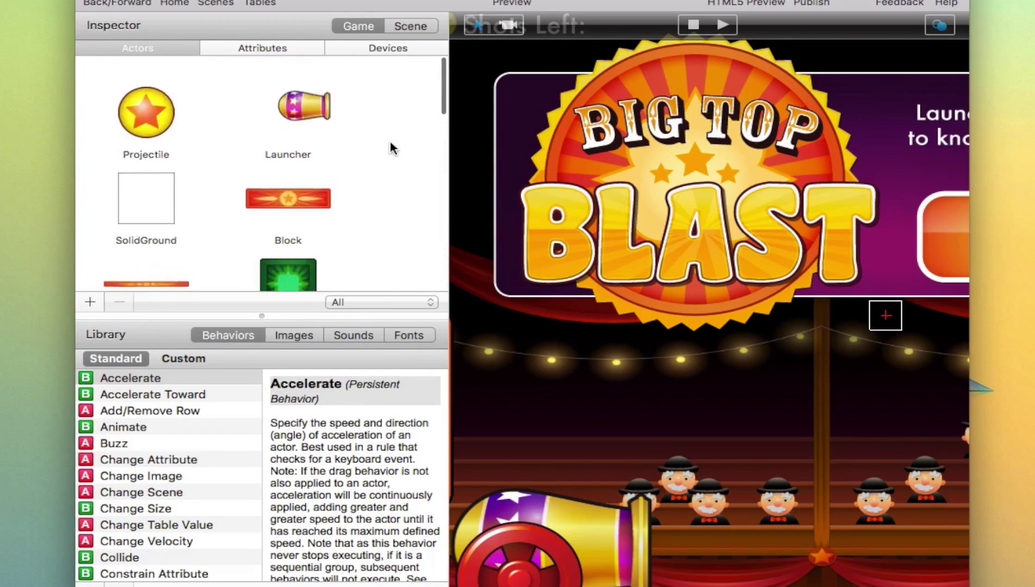
# Check the game attributes, then open the Launcher actor's editor from the actors list
pyautogui.click(282, 49)
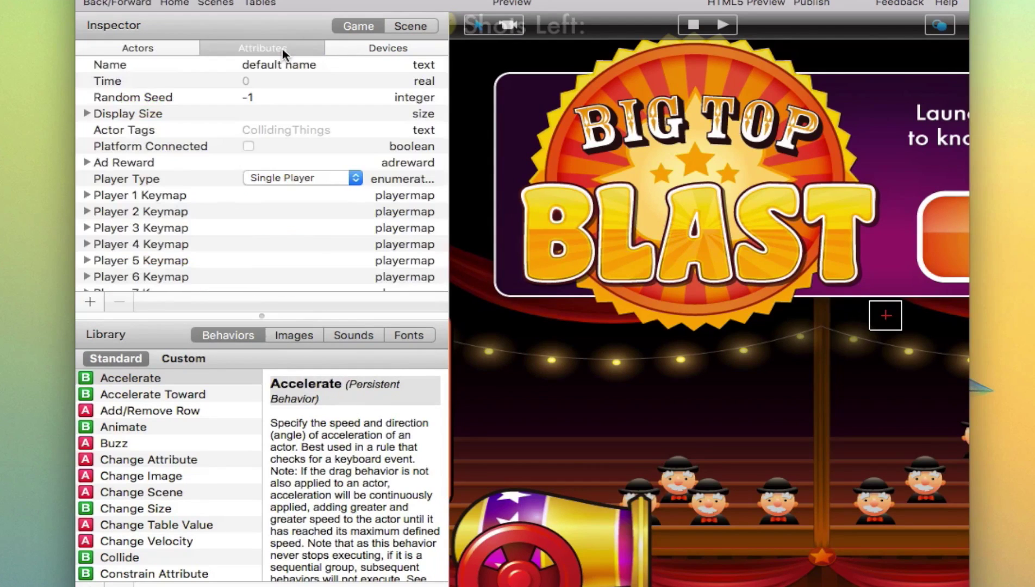
pyautogui.click(165, 49)
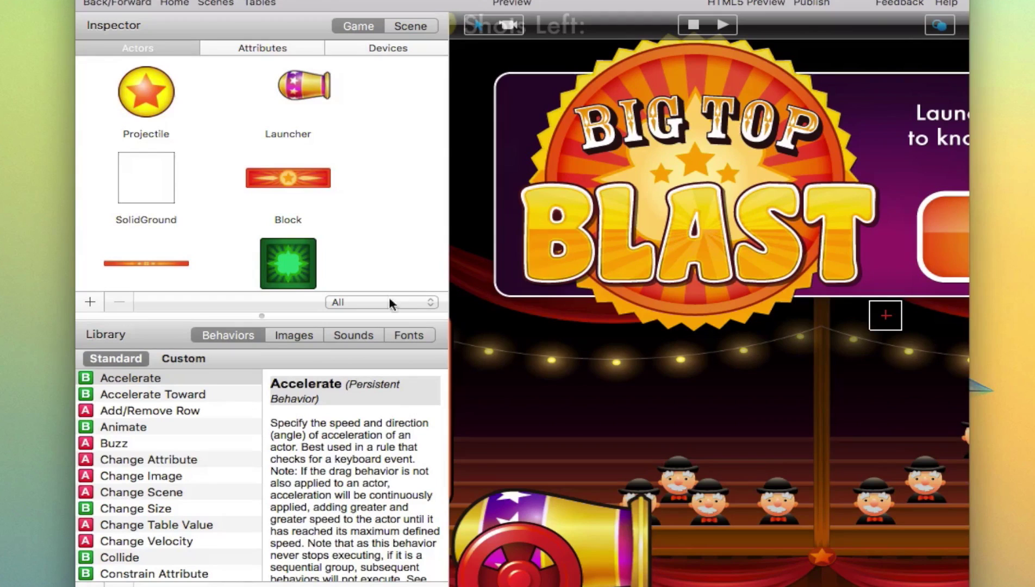
pyautogui.scroll(-3, 393, 218)
pyautogui.scroll(3, 394, 218)
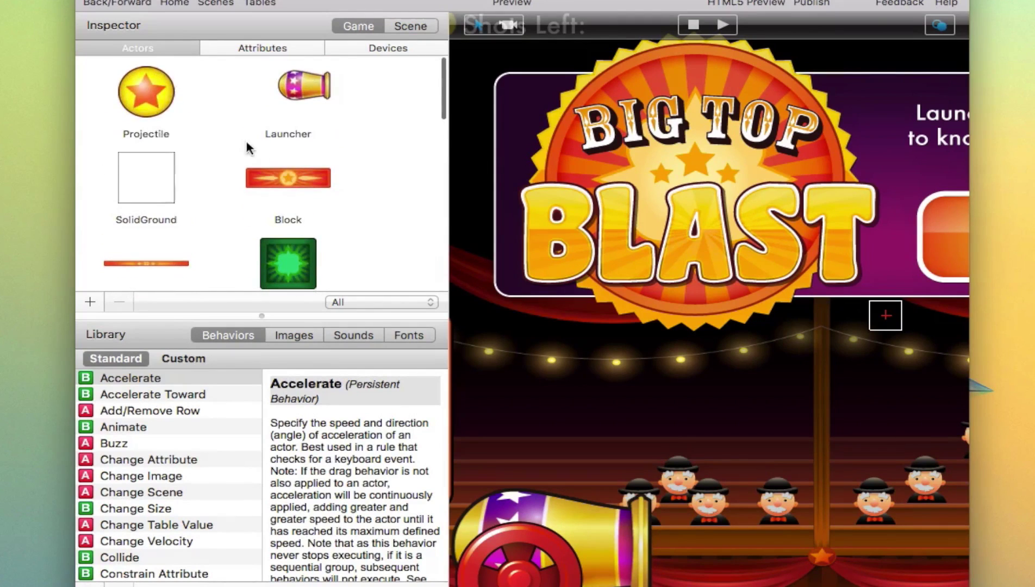
pyautogui.click(150, 104)
pyautogui.click(297, 89)
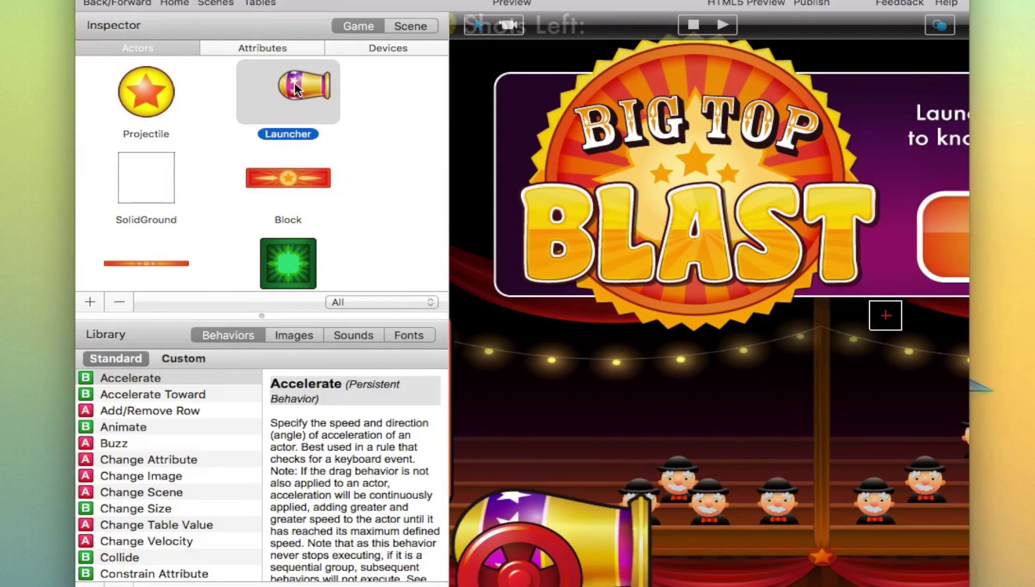
pyautogui.doubleClick(295, 88)
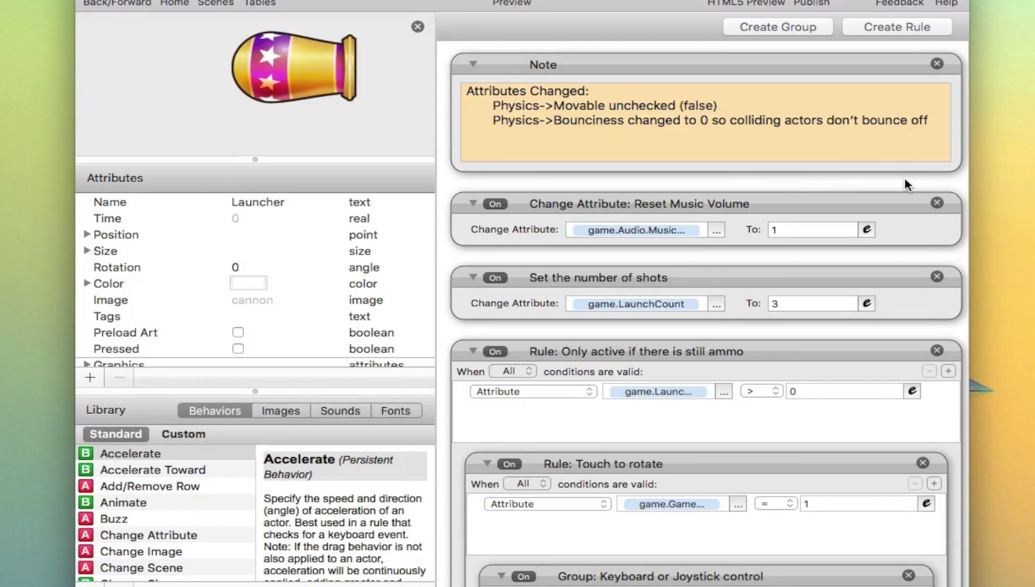
# Scroll through the Launcher's rules for game.LaunchCount 3, ammo above 0 and rotation
pyautogui.scroll(-6, 905, 180)
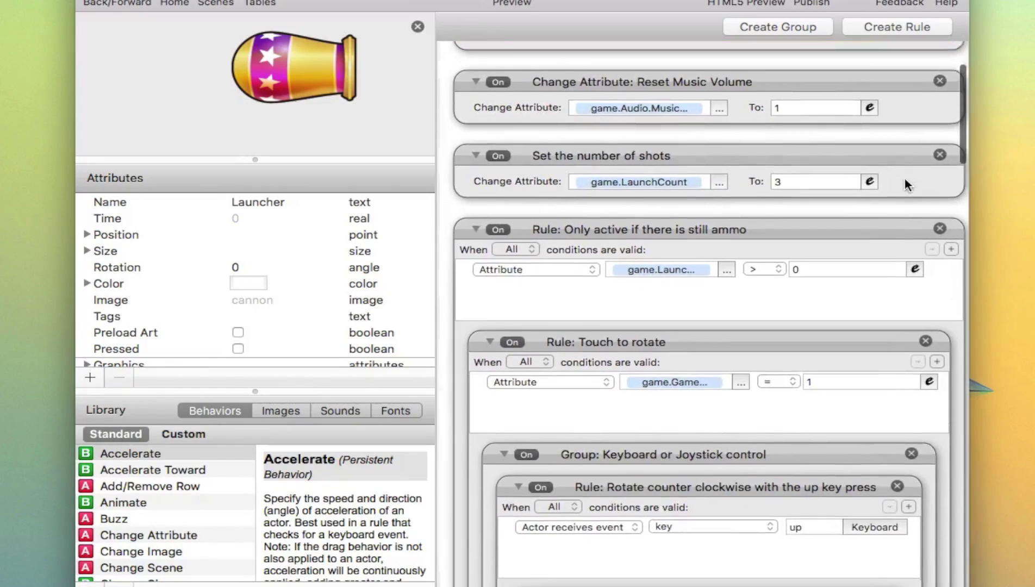
pyautogui.scroll(-6, 906, 185)
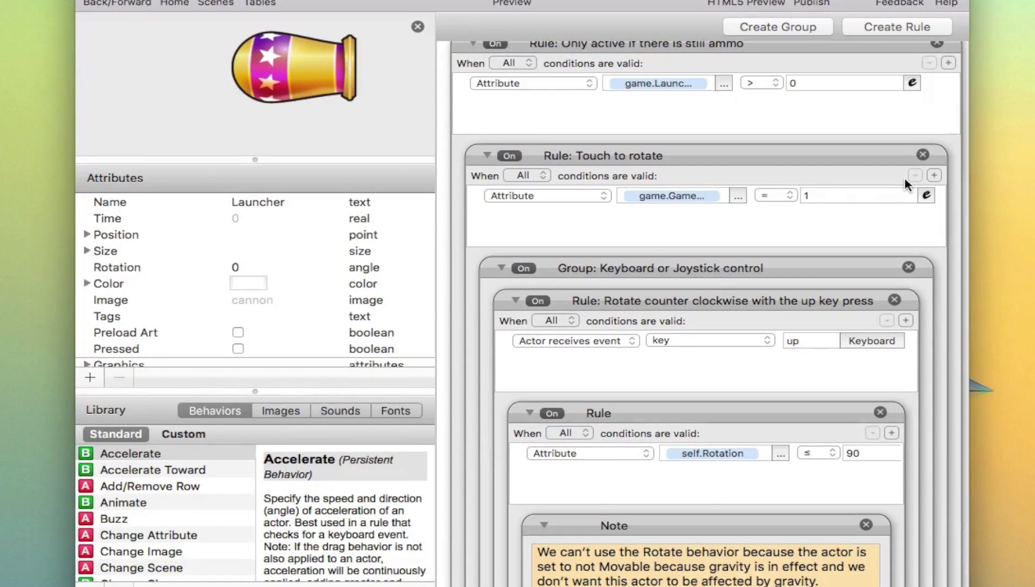
pyautogui.scroll(-6, 905, 185)
pyautogui.scroll(-1, 904, 185)
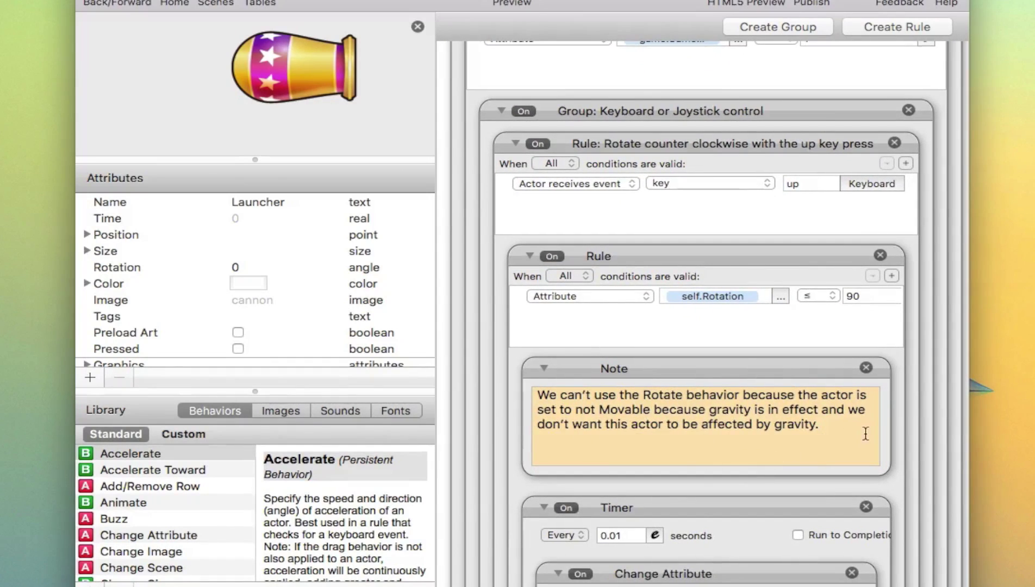
pyautogui.scroll(-5, 865, 365)
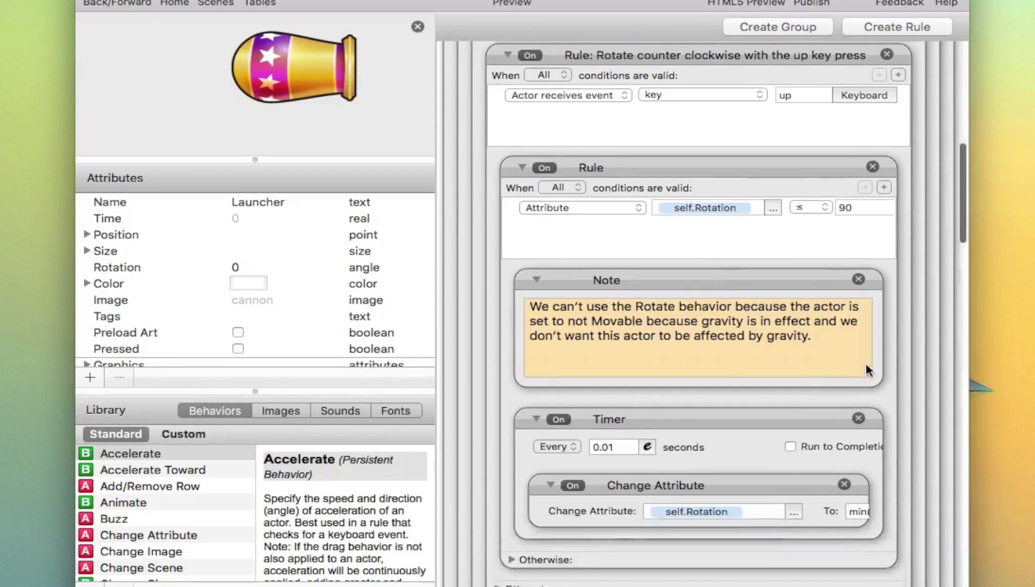
pyautogui.scroll(15, 865, 362)
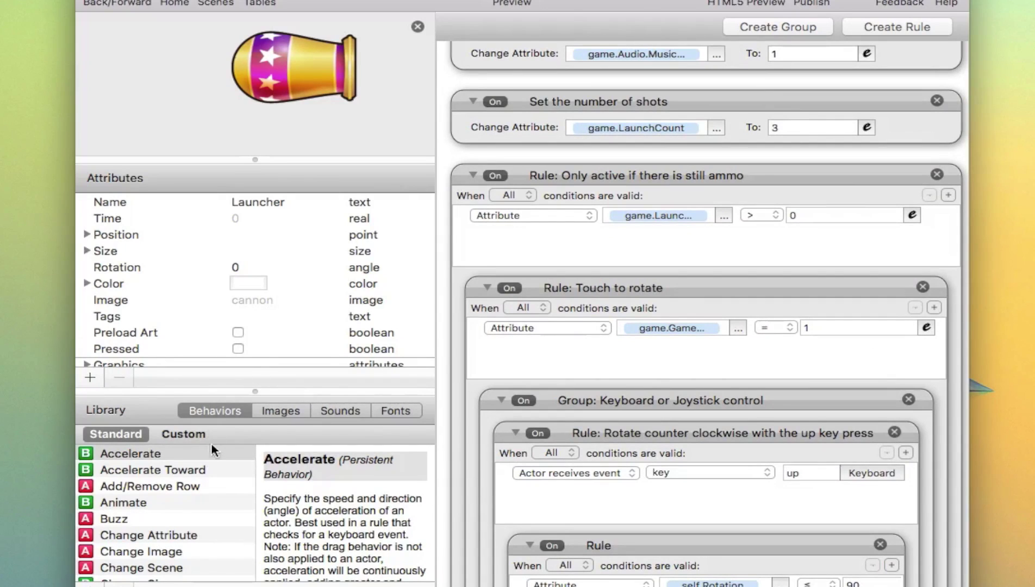
pyautogui.scroll(-6, 144, 487)
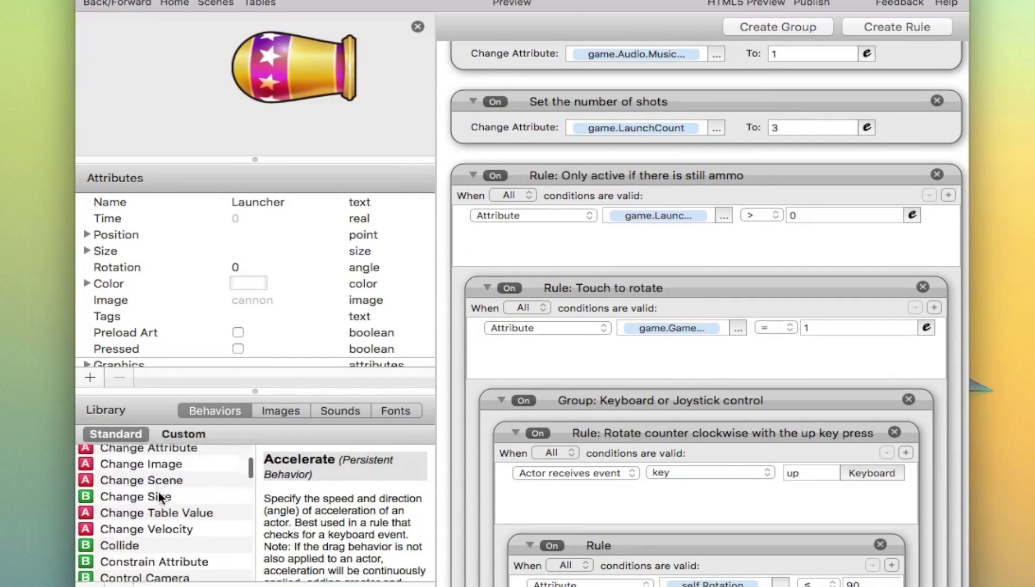
pyautogui.scroll(-7, 159, 496)
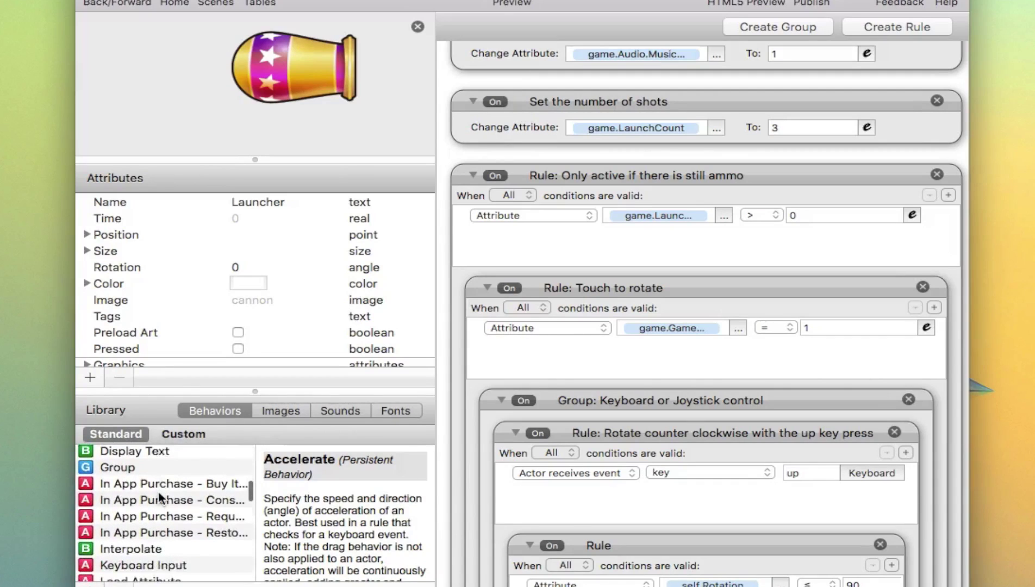
pyautogui.scroll(-10, 159, 496)
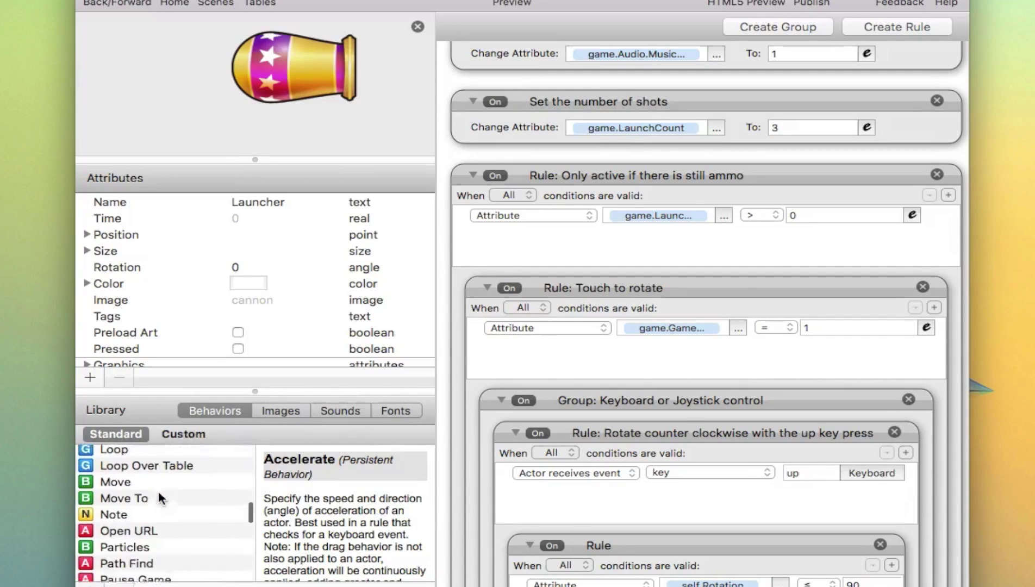
pyautogui.scroll(-7, 159, 496)
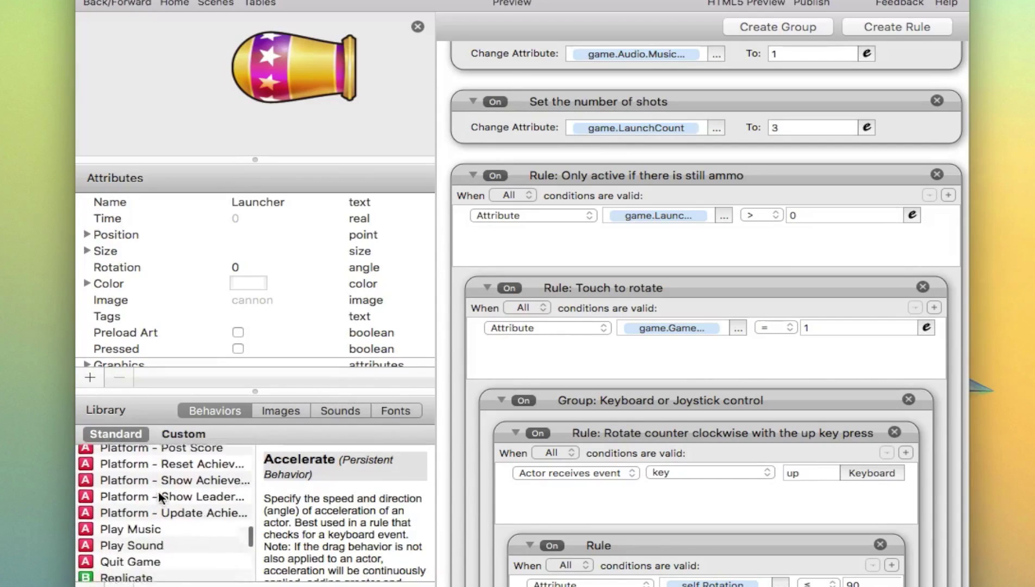
pyautogui.scroll(-9, 159, 496)
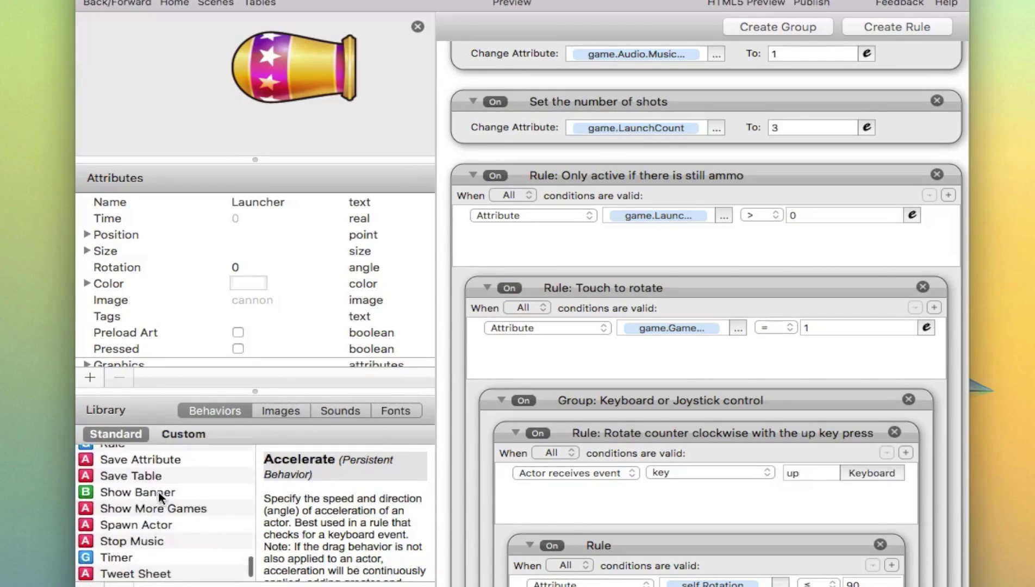
pyautogui.scroll(13, 178, 477)
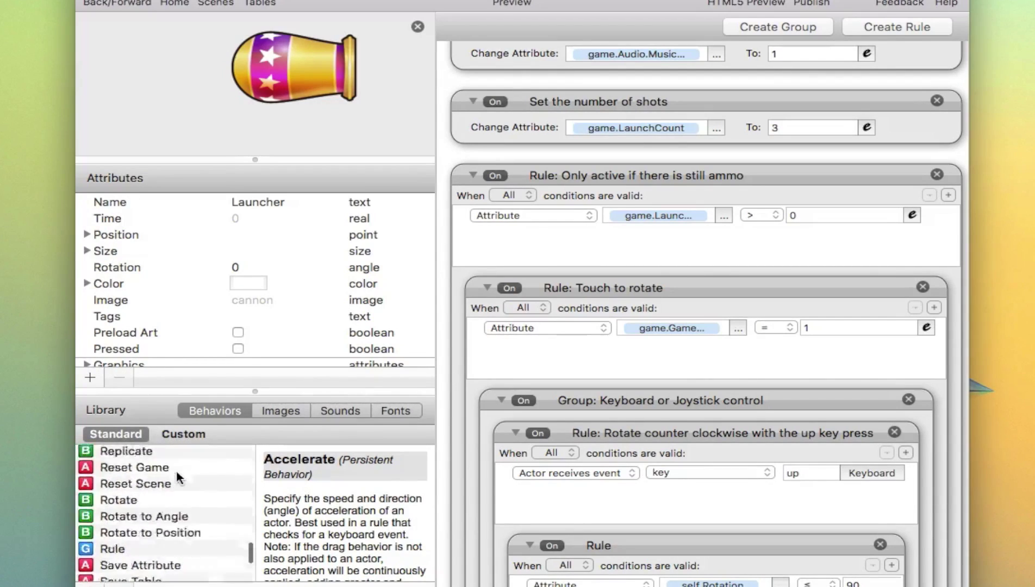
pyautogui.scroll(10, 178, 476)
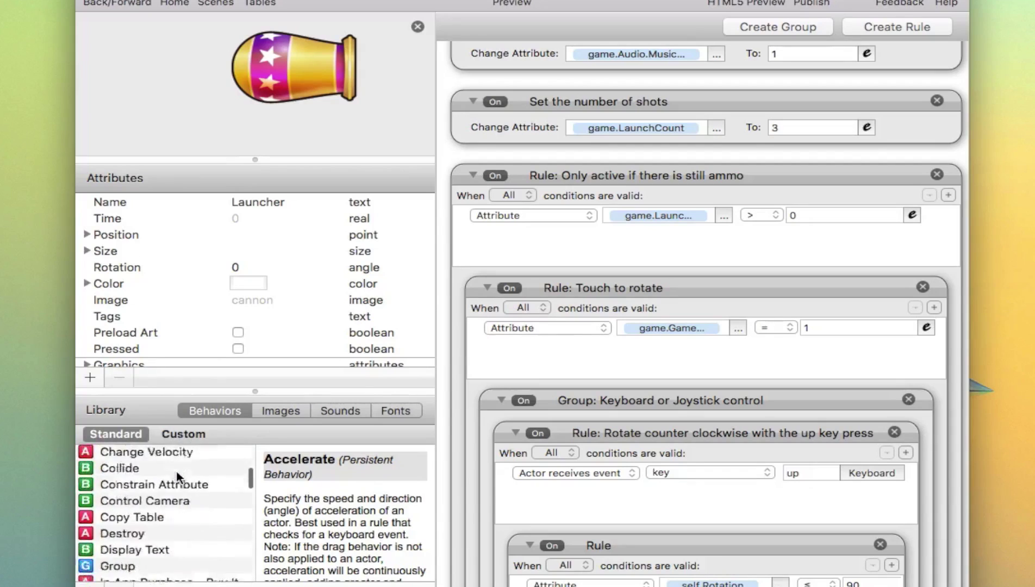
# Browse the project's sounds, then its images, including audience figures and a background
pyautogui.click(340, 411)
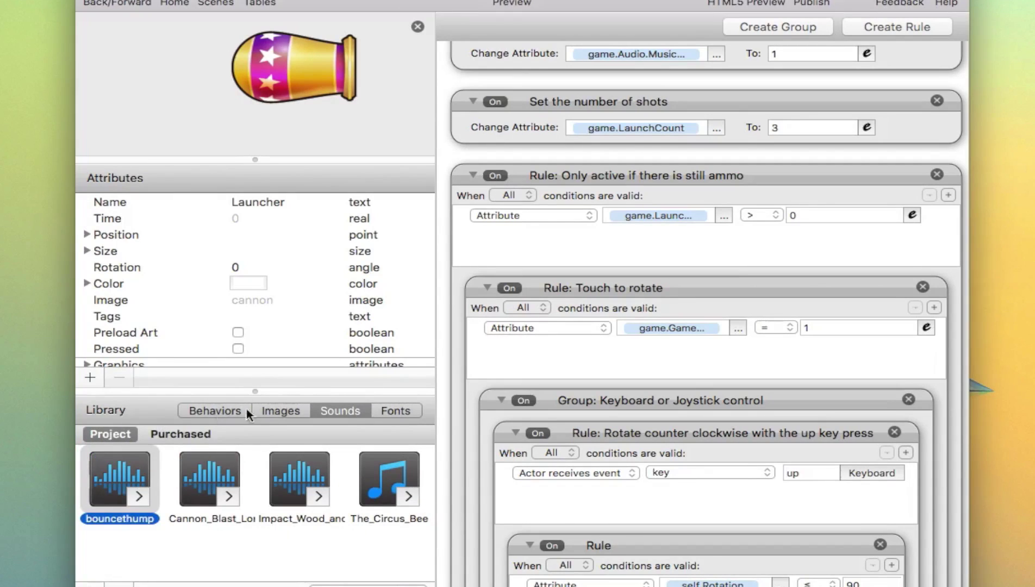
pyautogui.click(272, 412)
pyautogui.scroll(-2, 294, 521)
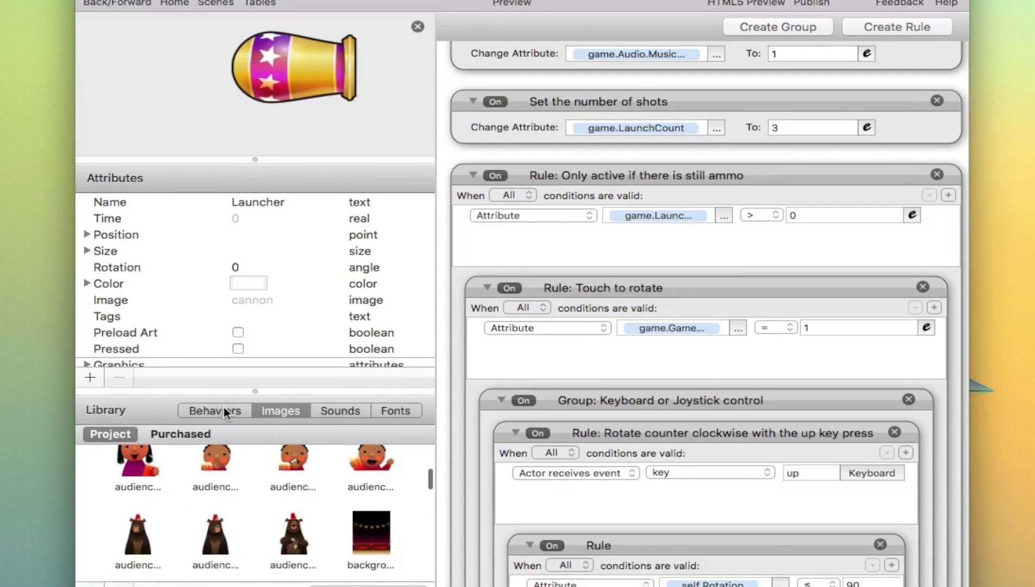